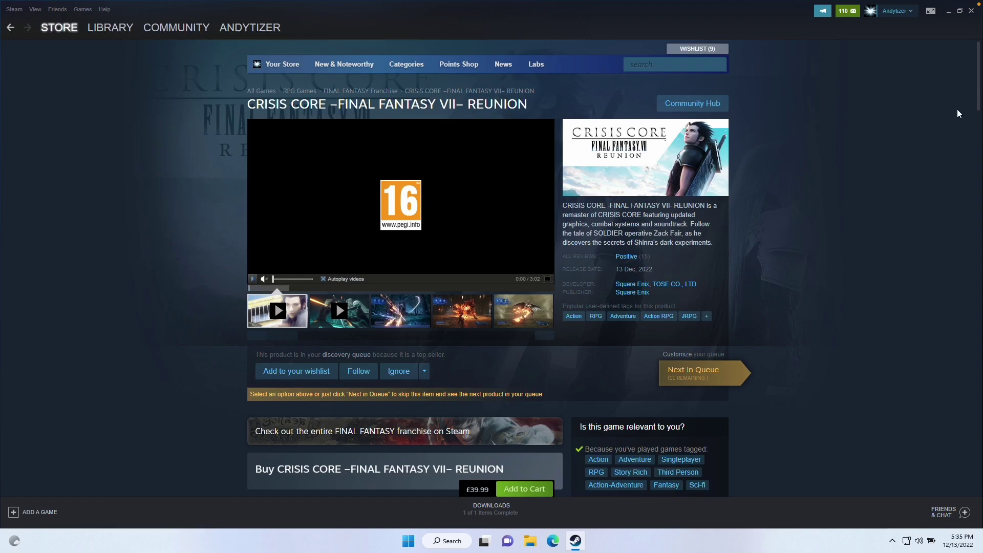
Open the Parallels Desktop buy page and the edition comparison table in a new tab
scroll(978, 98, "down", 5)
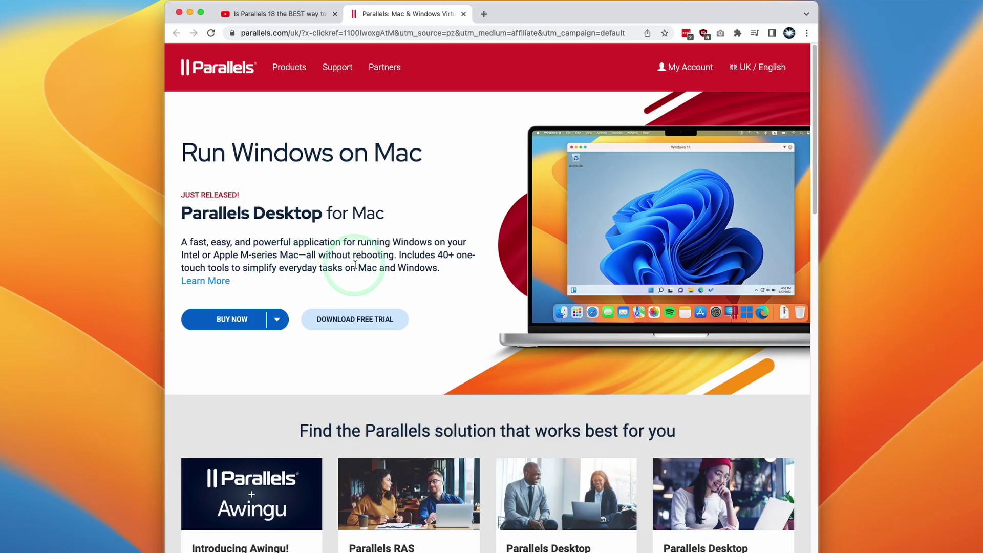
left_click(246, 327)
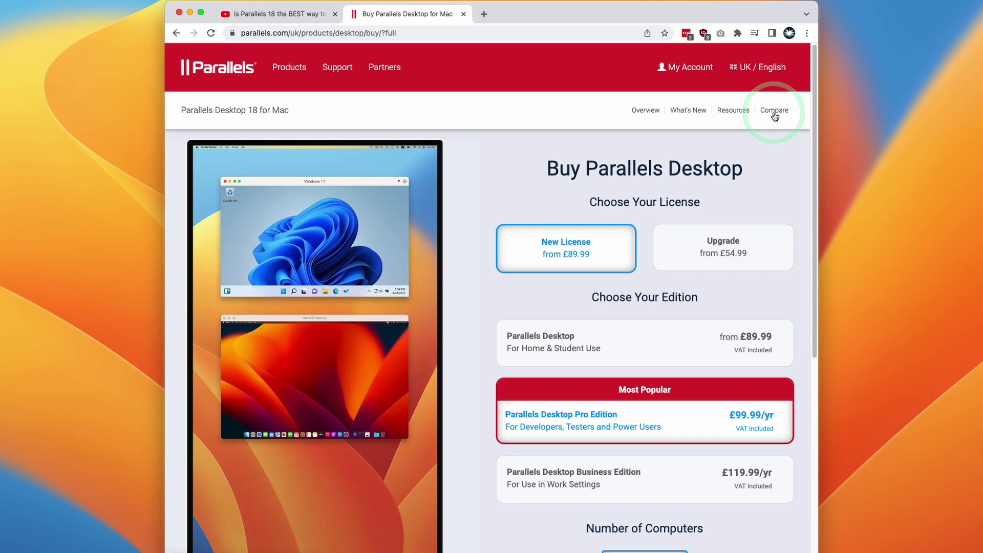
left_click(775, 115)
Compare the Pro Edition's specs (128GB vRAM), then return to the £99.99/yr Pro buy page
left_click_drag(478, 126, 656, 131)
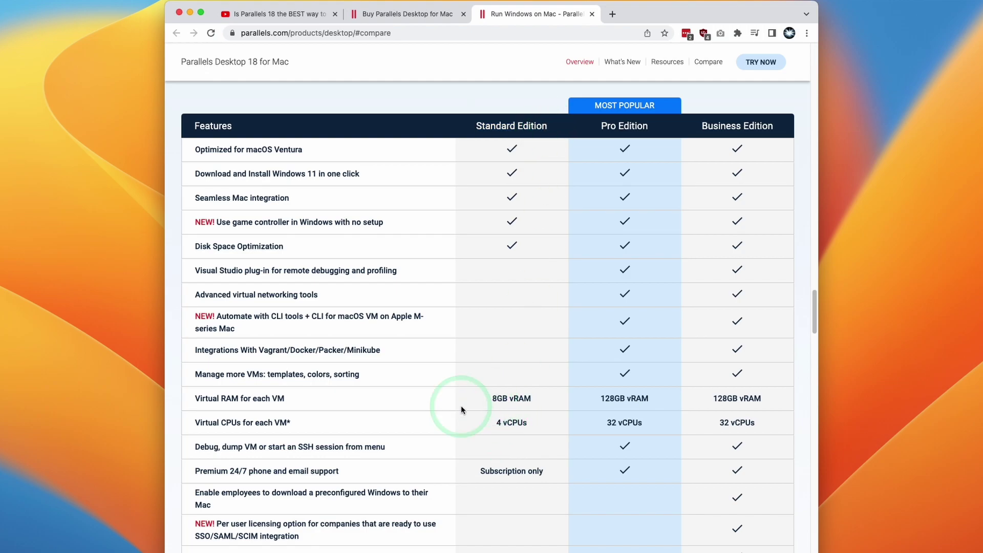
left_click(493, 432)
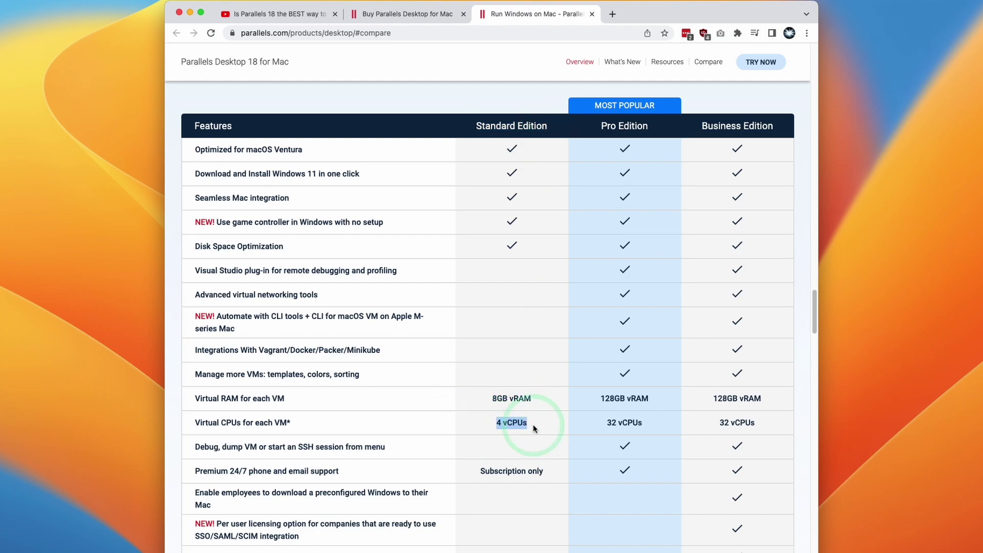
left_click(534, 426)
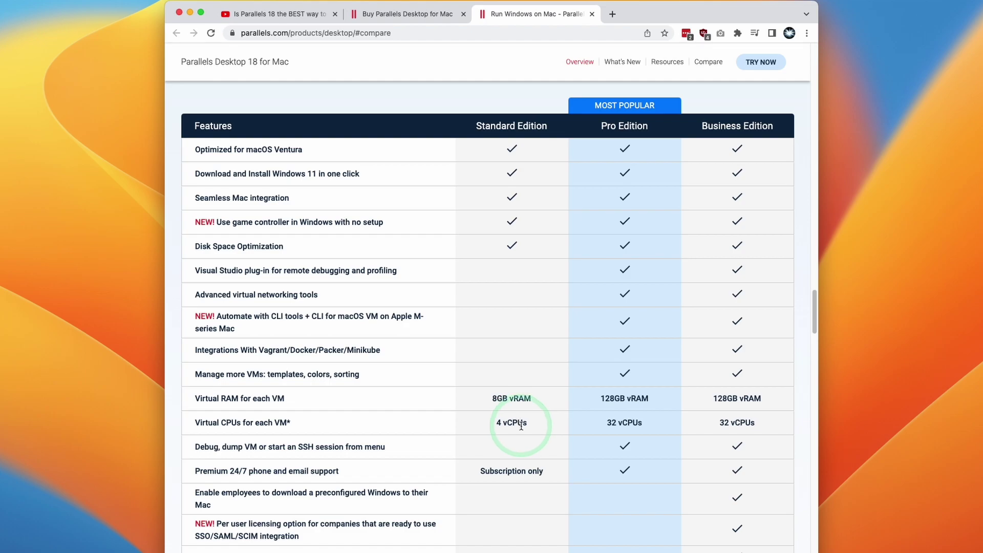
left_click_drag(589, 399, 663, 399)
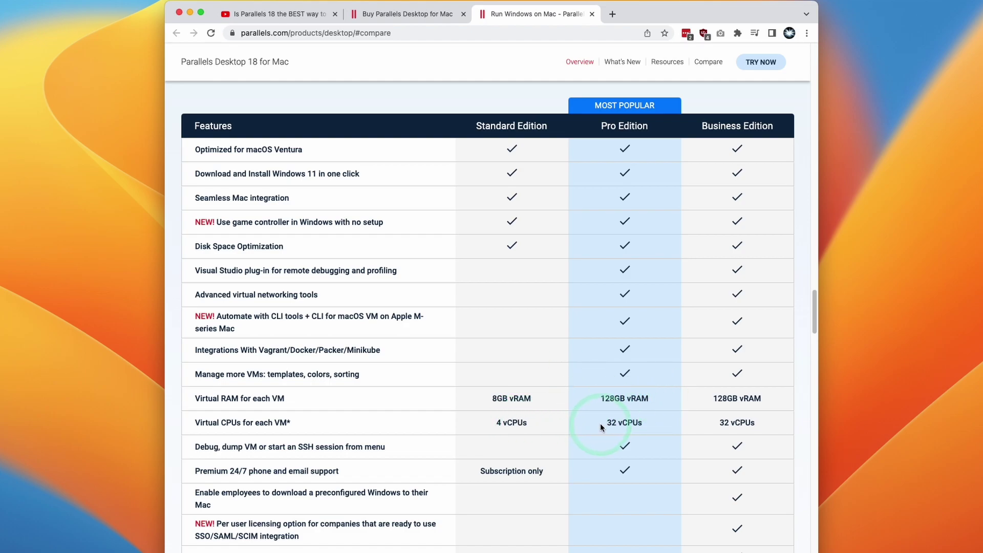
key("ctrl+shift+Tab")
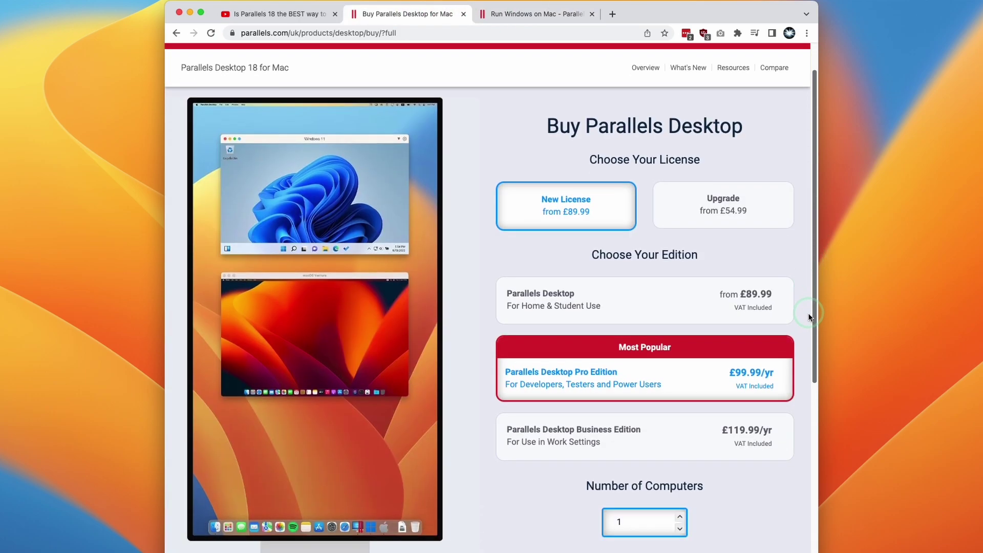
scroll(808, 321, "down", 2)
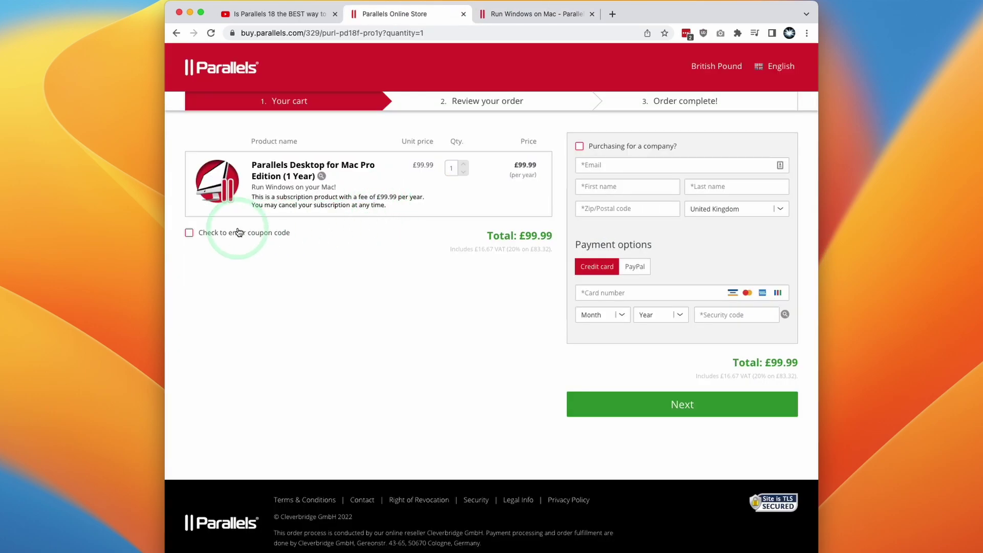
Enter the saved coupon code in the coupon field and apply it to the order
left_click(215, 233)
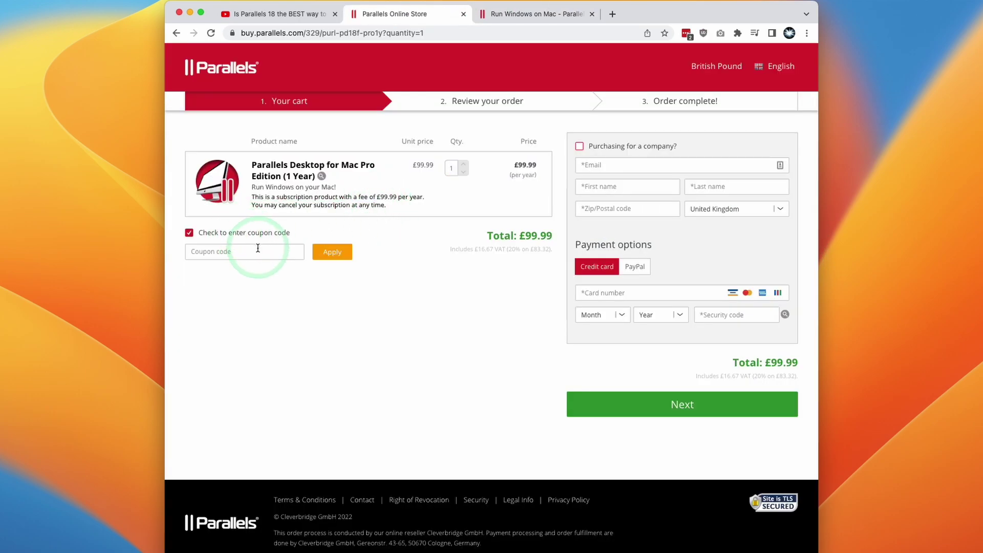
left_click(258, 248)
left_click(262, 272)
left_click(189, 251)
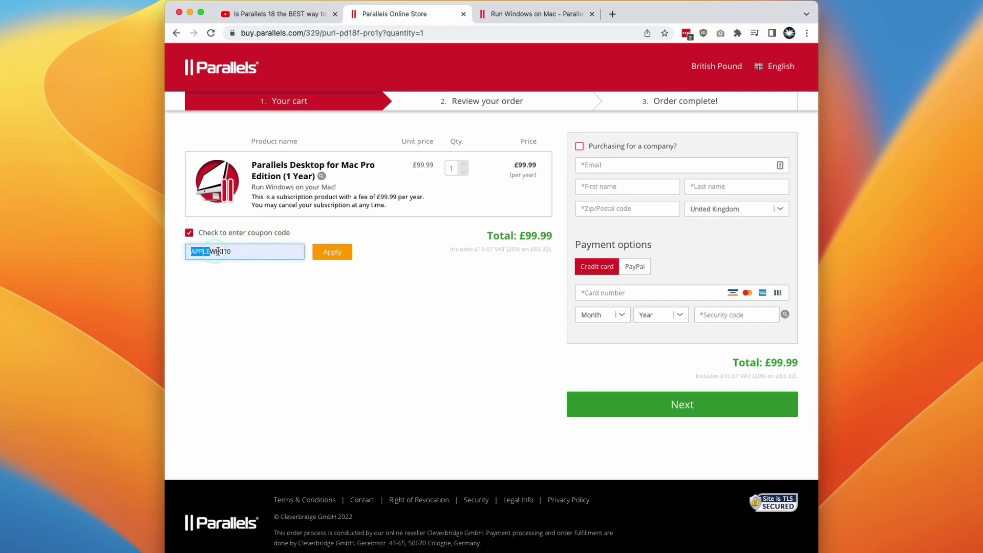
left_click(328, 255)
left_click(467, 280)
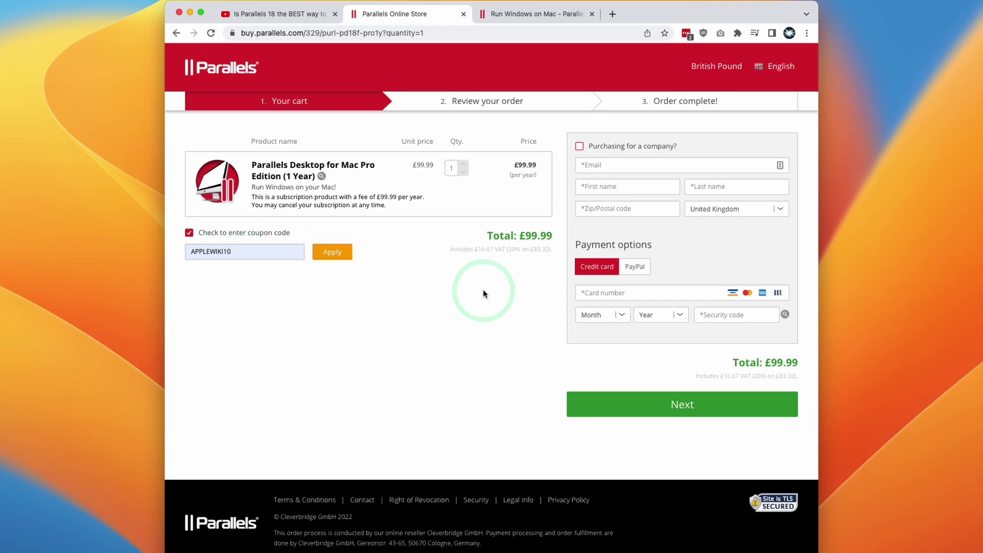
Close the store tab and go to the Parallels Desktop 18 free trial download page
key("super+w")
left_click(392, 352)
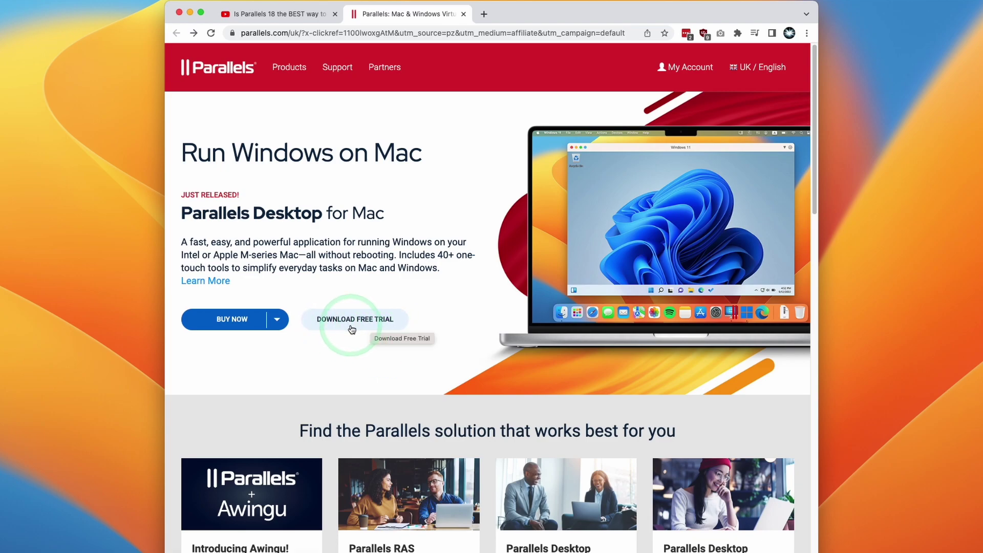
left_click(352, 321)
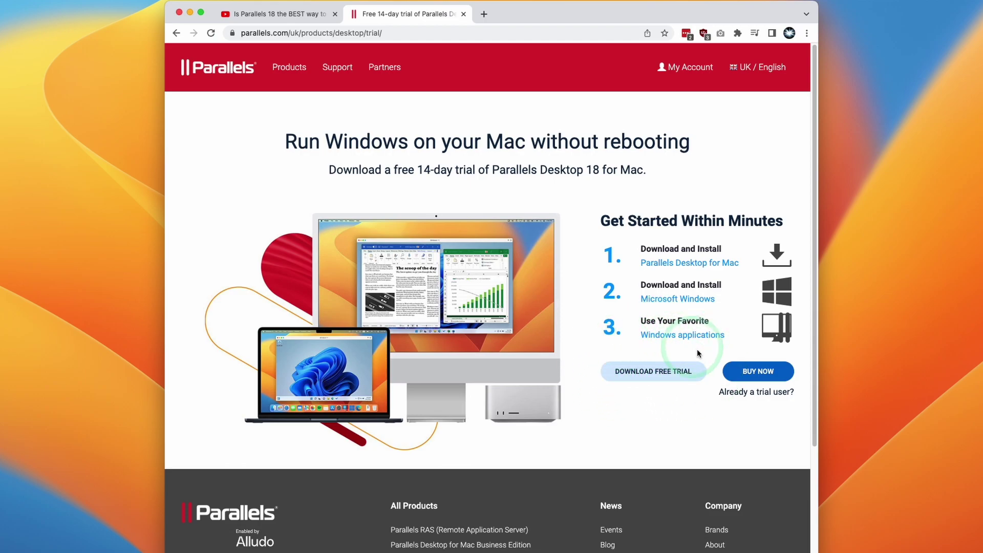
Download the free trial and open the Install Parallels Desktop.dmg disk image
left_click(633, 372)
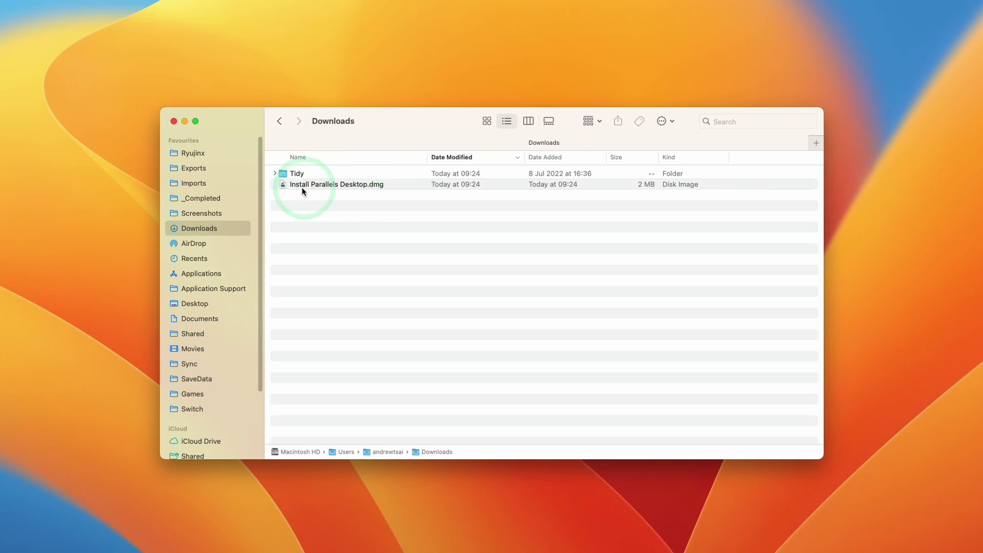
left_click(314, 186)
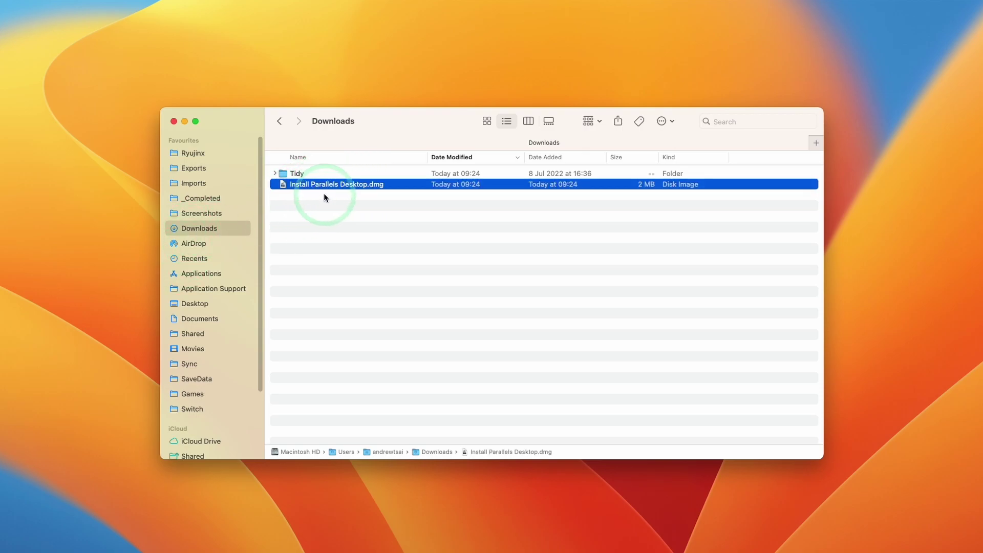
double_click(367, 185)
scroll(408, 352, "down", 1)
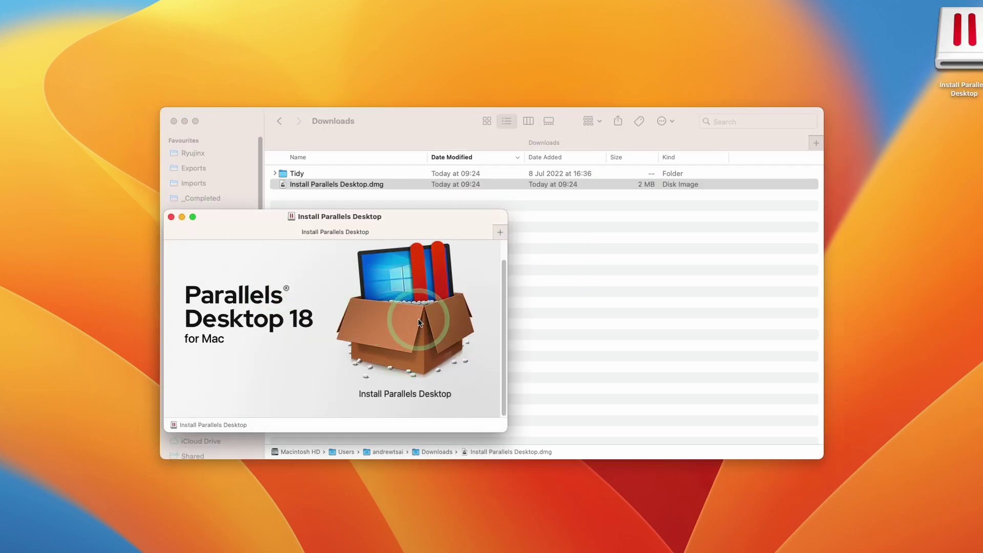
Launch Install Parallels Desktop, allow it to open, and accept the licence agreement
left_click(392, 314)
double_click(392, 331)
left_click(502, 225)
left_click(480, 212)
left_click(576, 394)
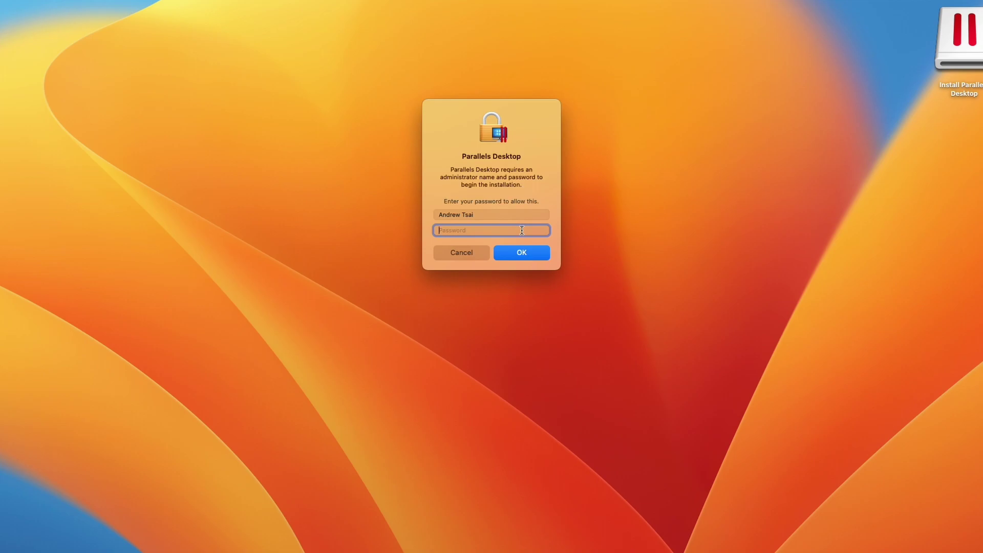
Authorise with the administrator password and let Parallels download and install Windows 11
left_click(523, 252)
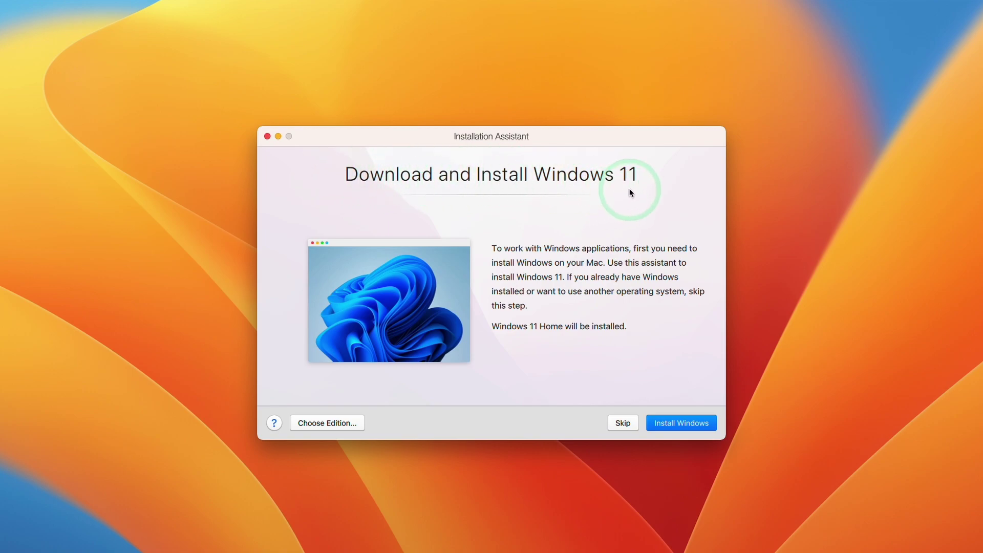
left_click(665, 424)
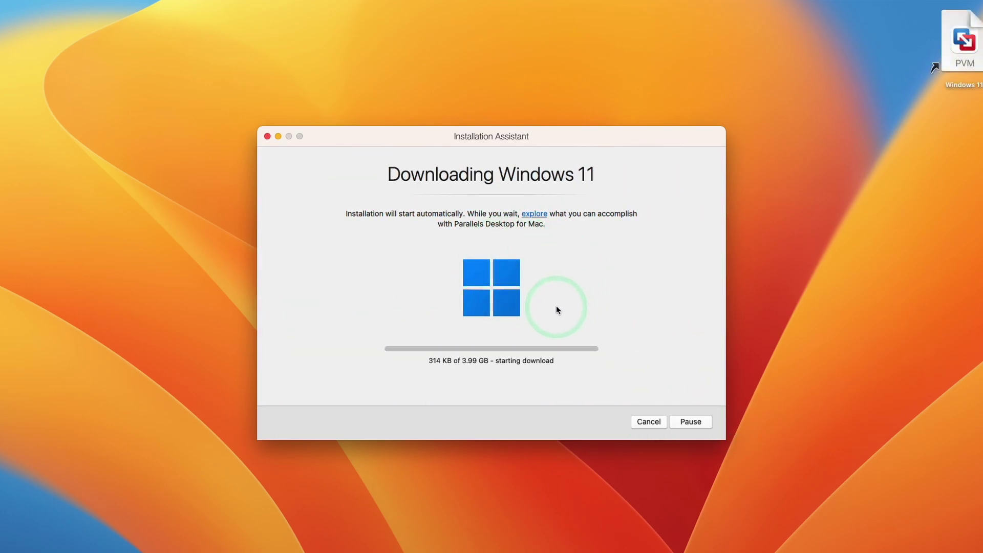
left_click_drag(368, 213, 555, 221)
left_click(558, 224)
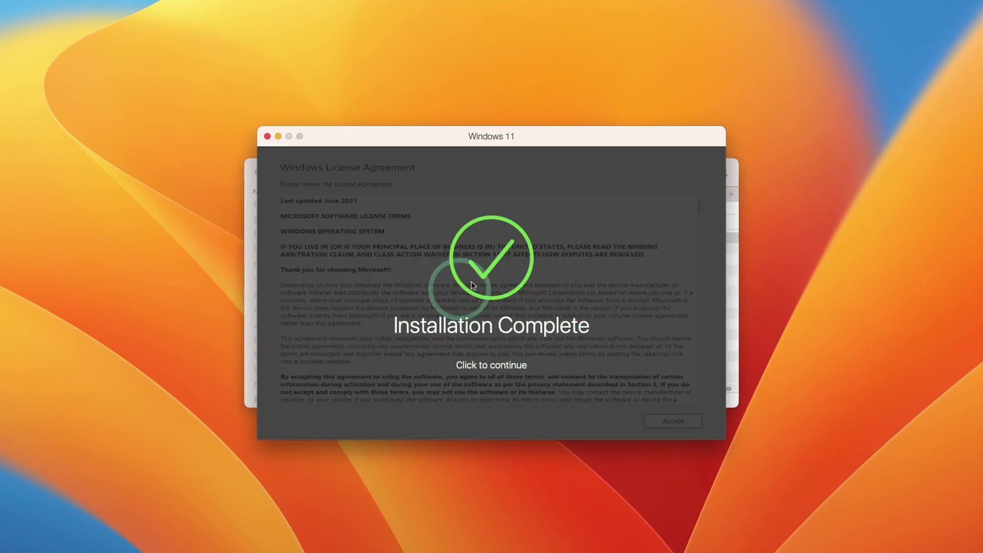
Dismiss Installation Complete, accept the Windows license, and accept all cookies in Edge
left_click(494, 346)
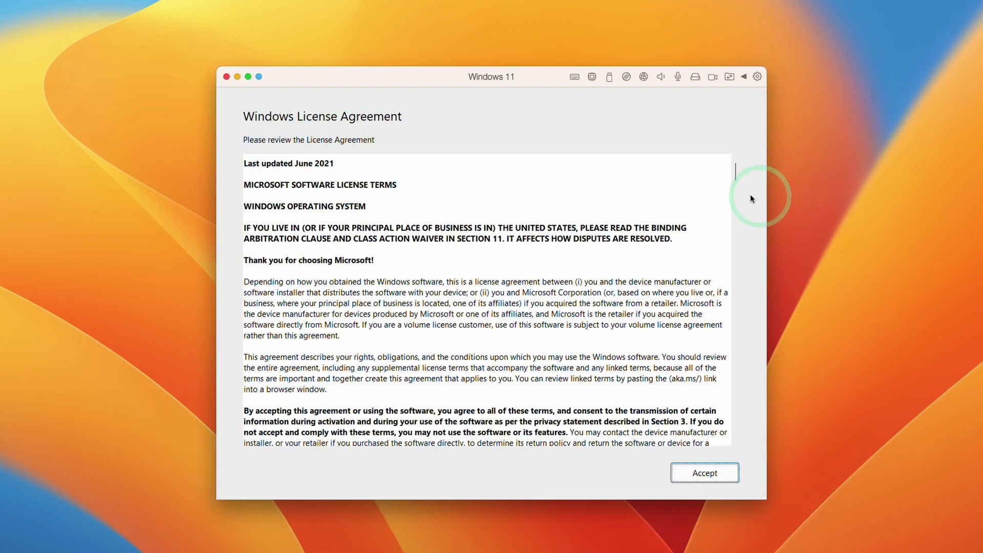
left_click(705, 473)
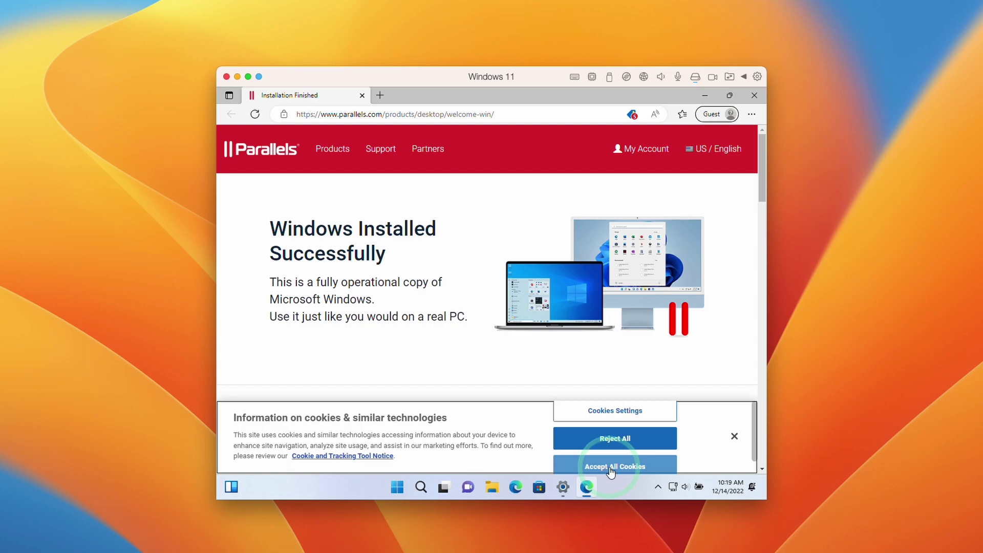
left_click(610, 467)
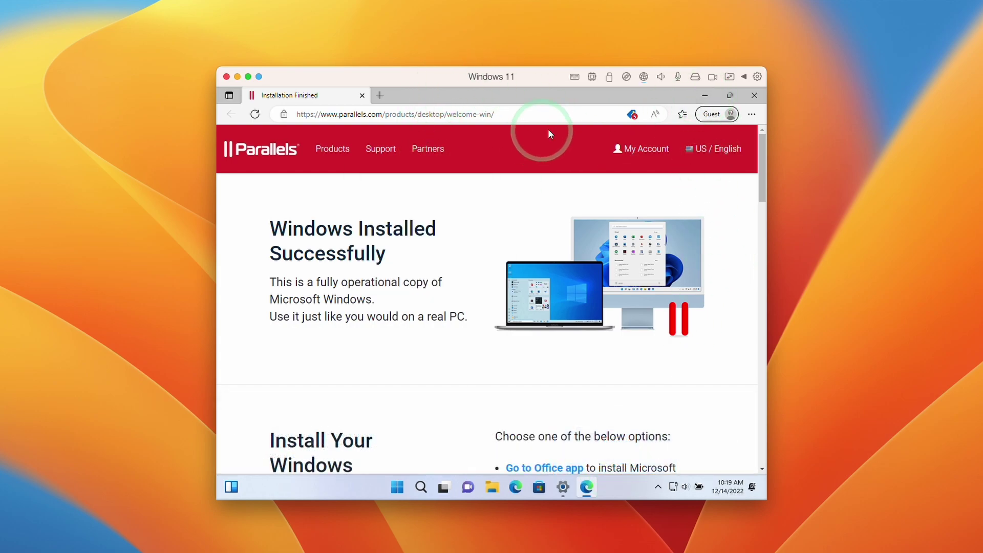
Minimize Edge and the Windows Update settings to clear the Windows 11 desktop
left_click(705, 97)
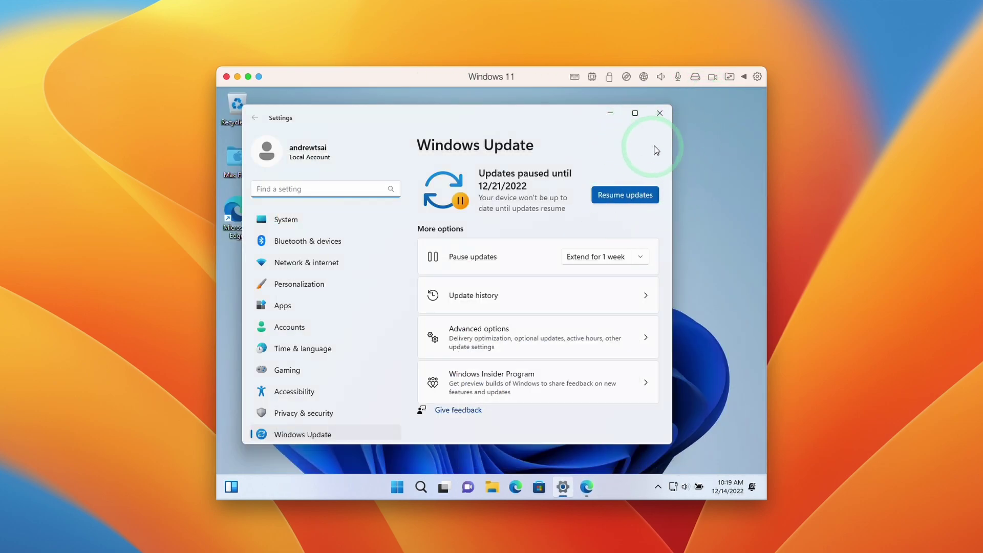
left_click(612, 114)
left_click(674, 489)
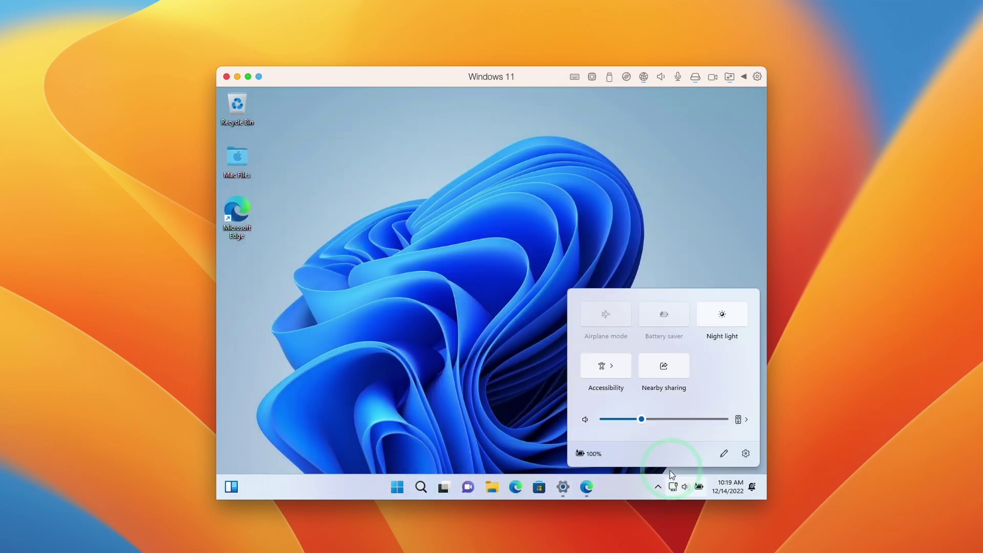
left_click(687, 488)
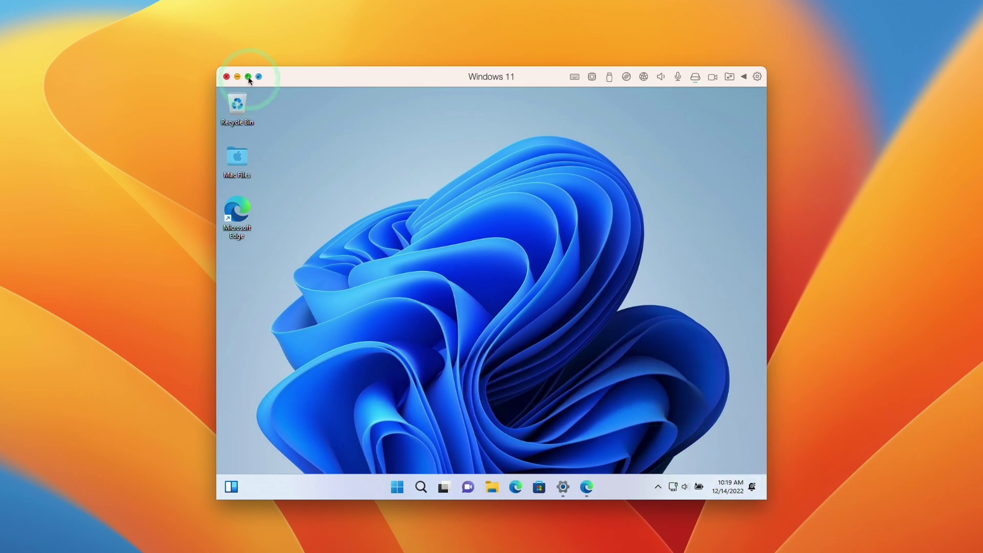
Run the VM full screen and change the Windows display scale from 150% to 100%
left_click(261, 94)
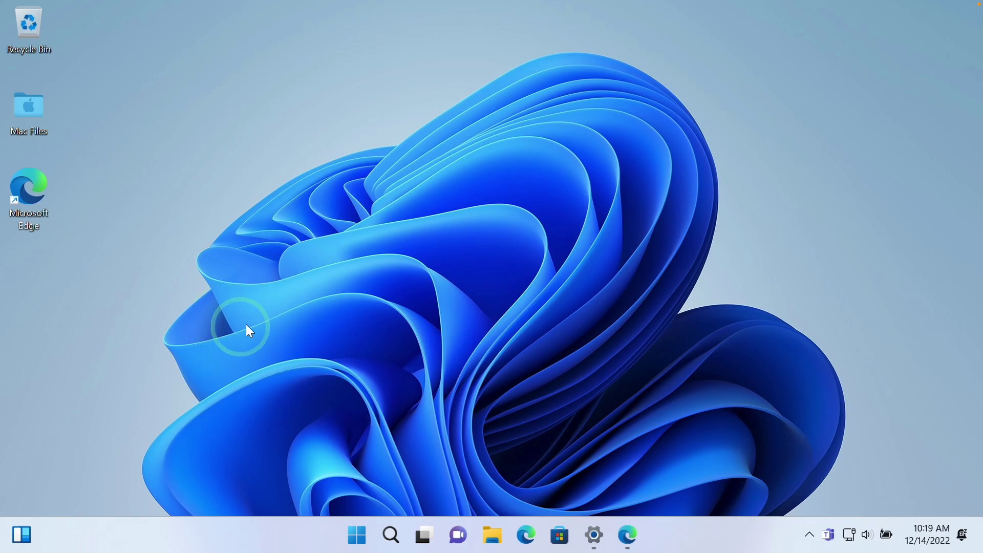
right_click(272, 312)
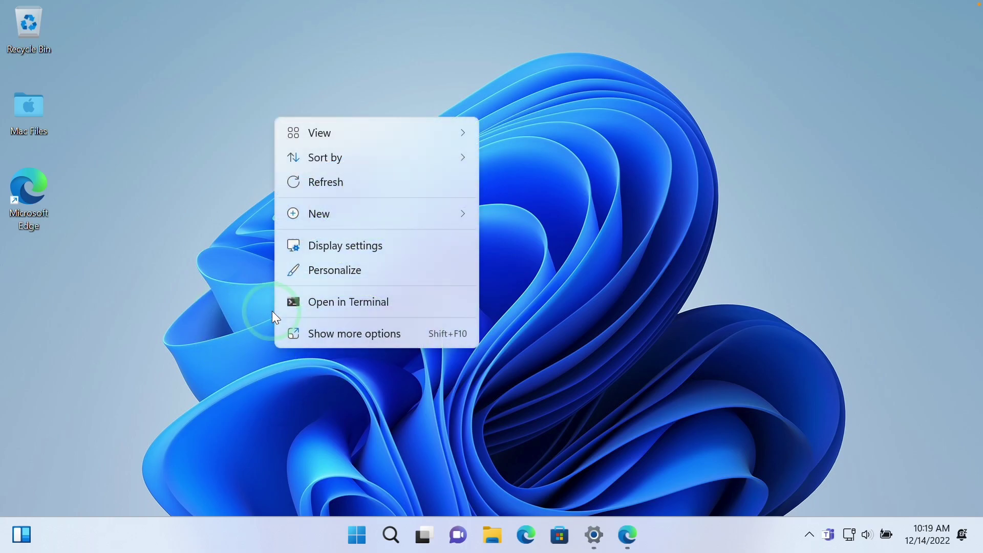
left_click(340, 244)
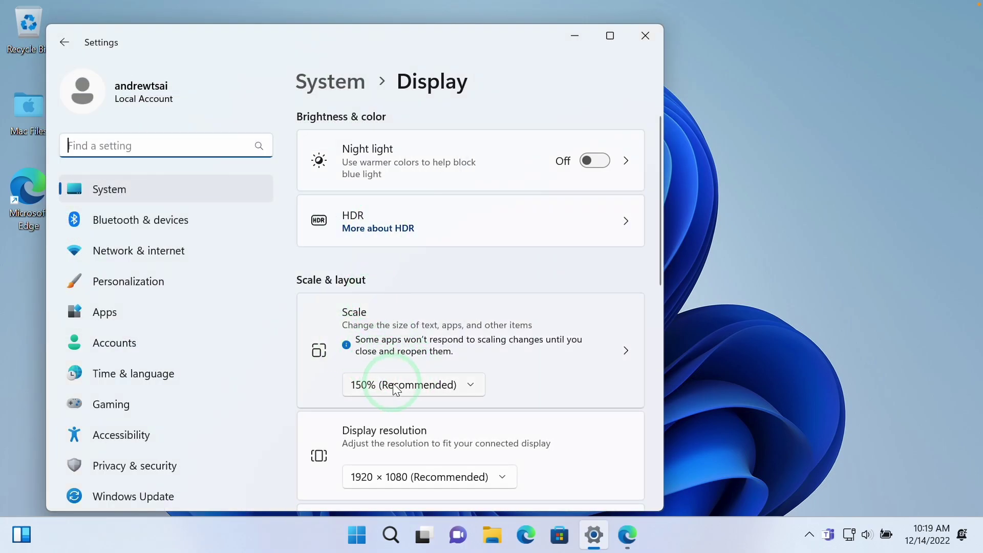
left_click(382, 384)
left_click(402, 330)
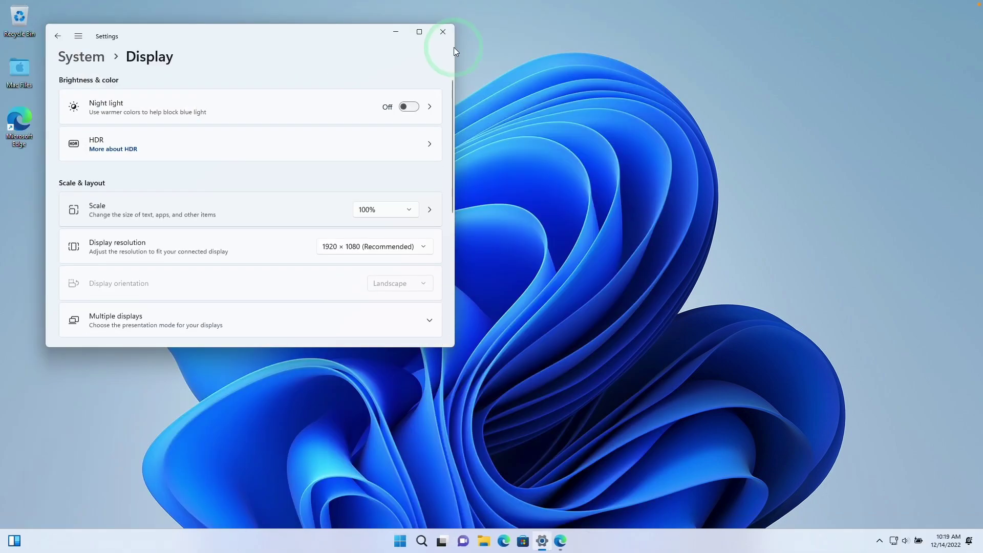
left_click(443, 32)
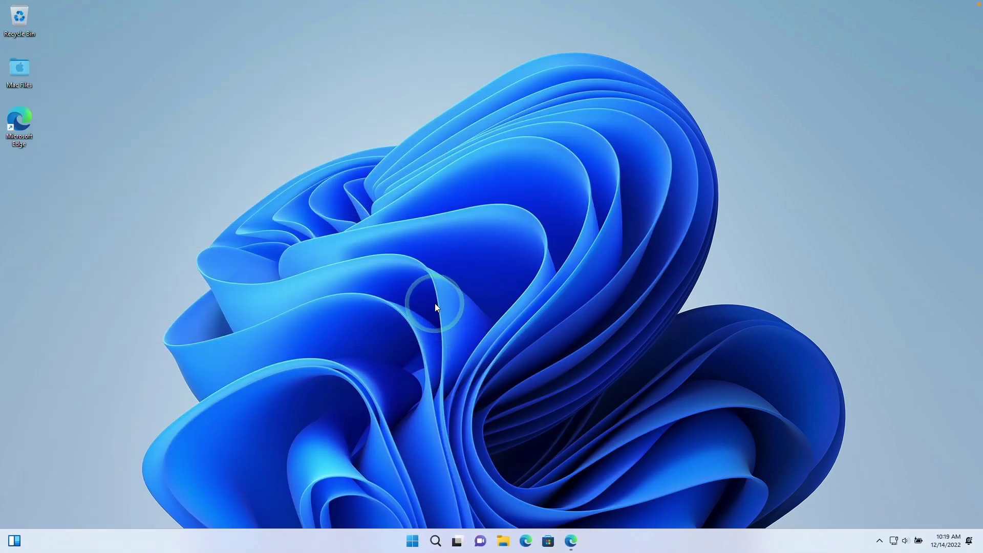
Open Edge without signing in, centre its window, and search Bing for 'steam'
left_click(536, 541)
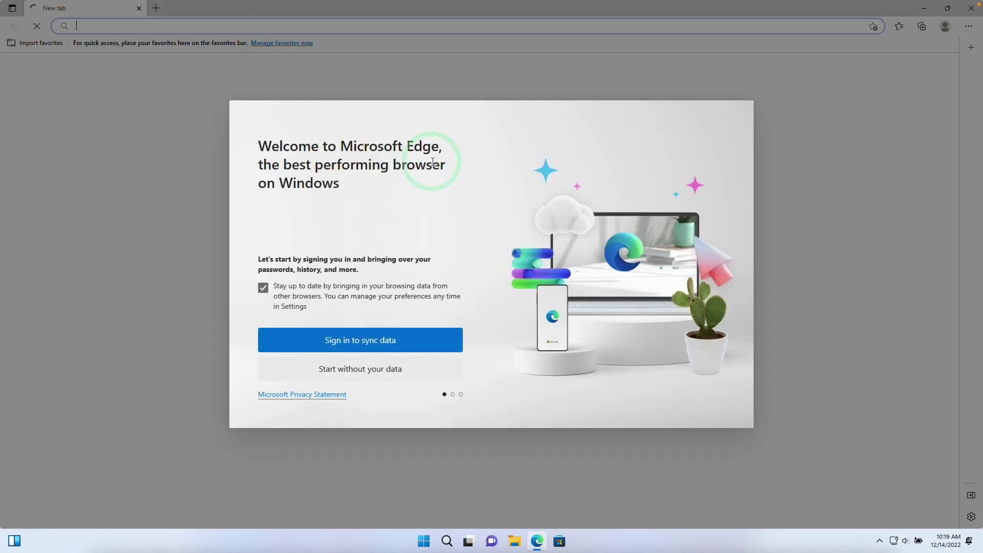
left_click(356, 380)
left_click(255, 29)
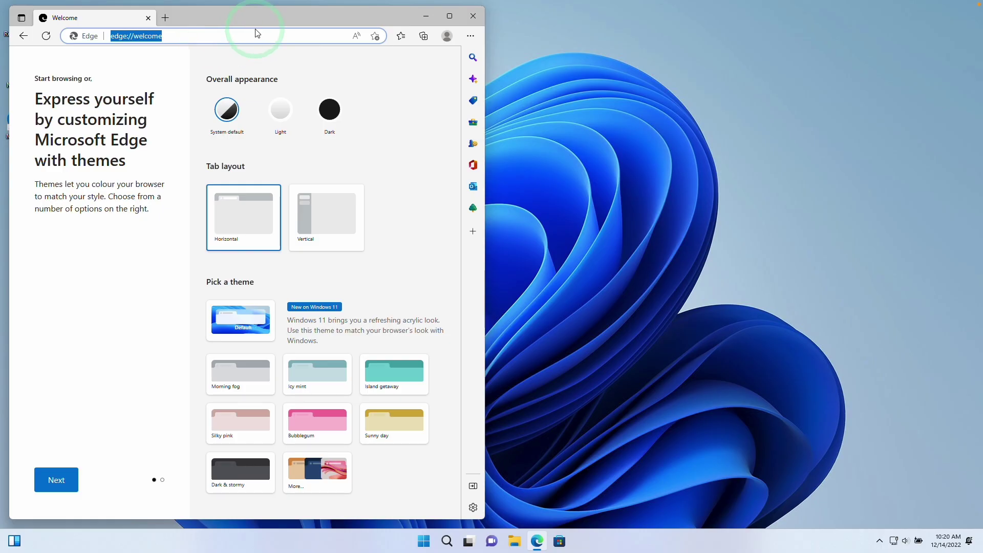
left_click_drag(241, 21, 451, 21)
left_click(453, 37)
type("steam")
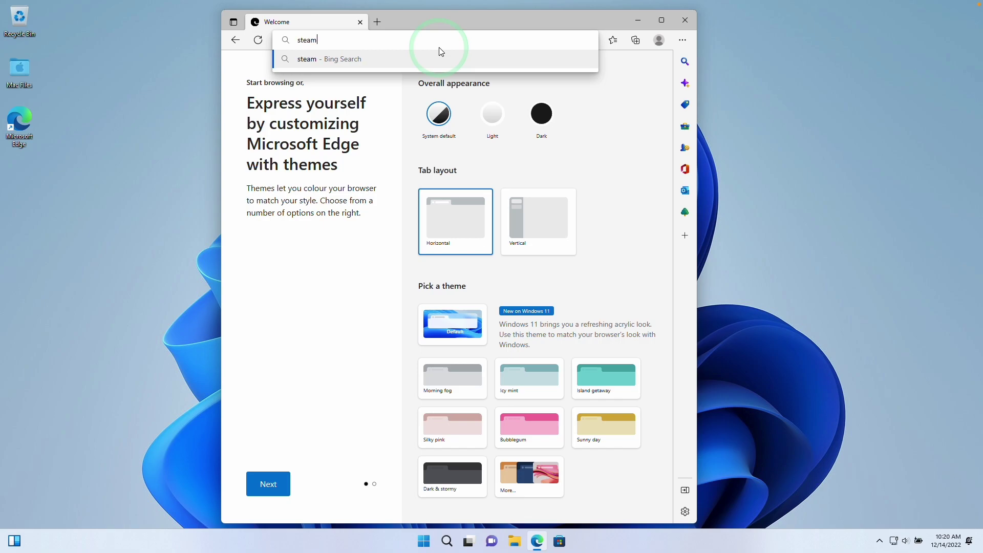
key("Return")
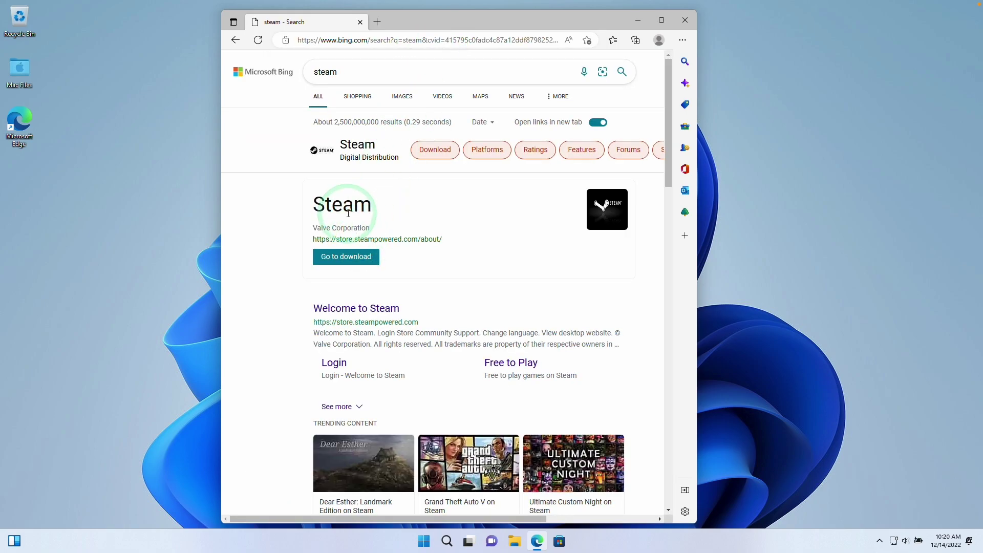
On store.steampowered.com, reject optional cookies, download SteamSetup.exe, and run it
left_click(378, 309)
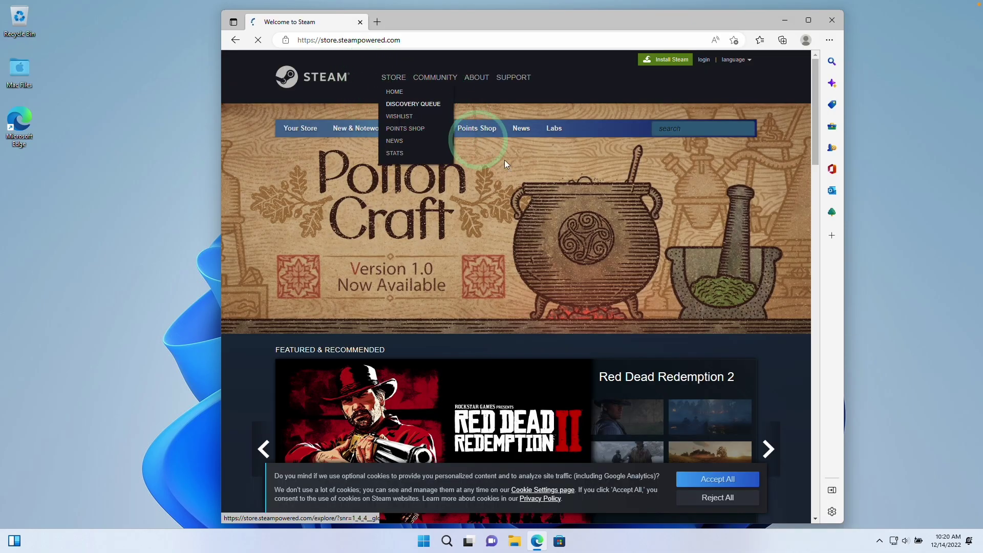
left_click(716, 497)
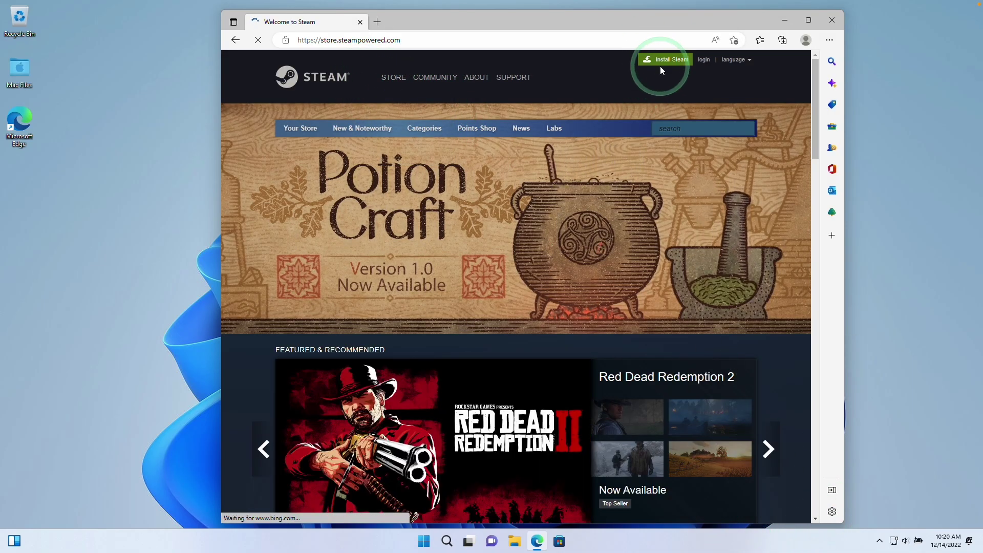
left_click(663, 60)
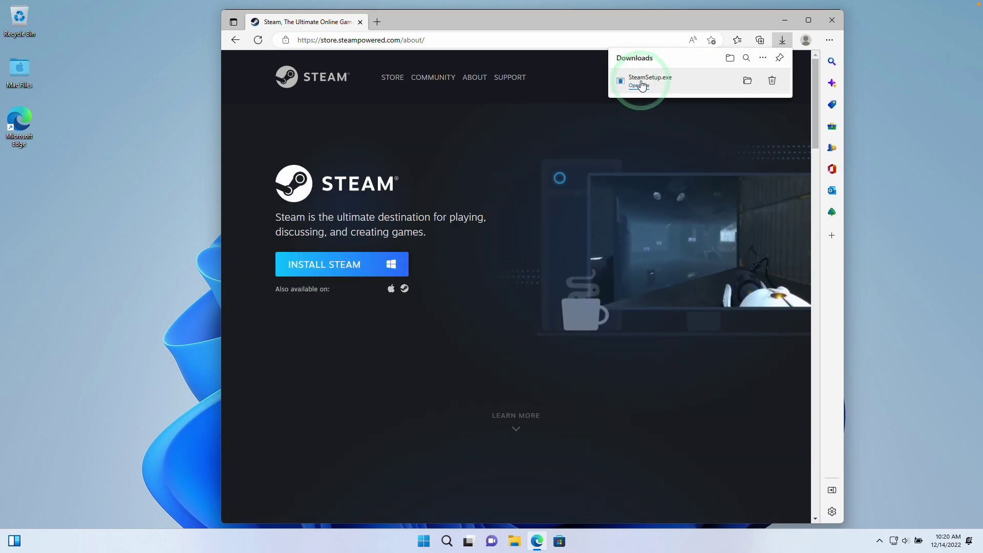
left_click(636, 85)
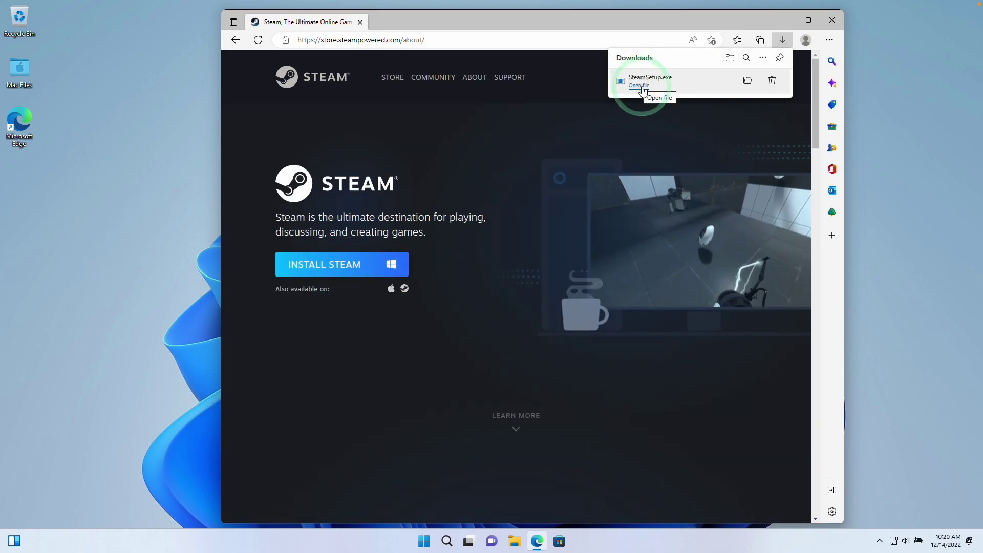
Run SteamSetup from Downloads and install Steam with default language into C:\Program Files (x86)\Steam
left_click(514, 541)
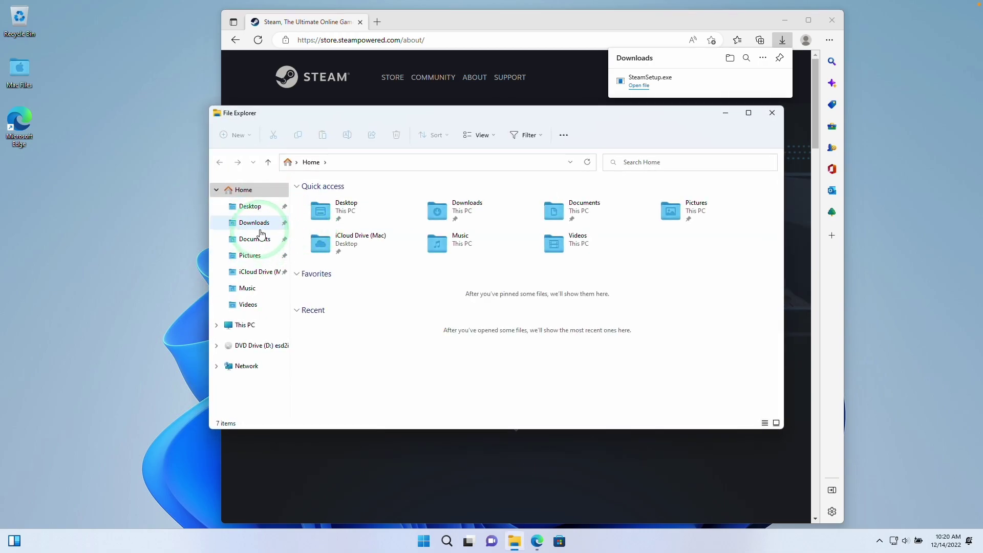
left_click(256, 224)
left_click(326, 215)
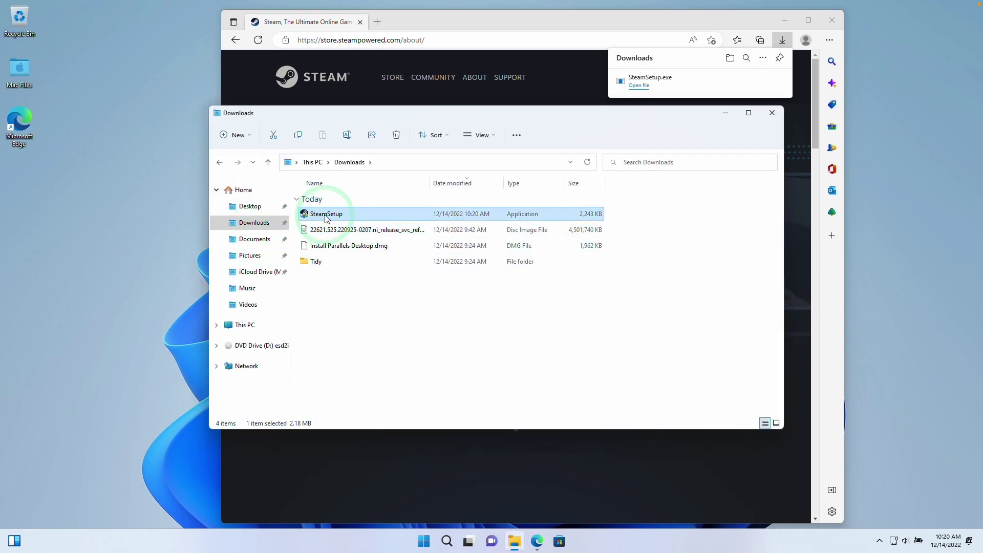
left_click(445, 382)
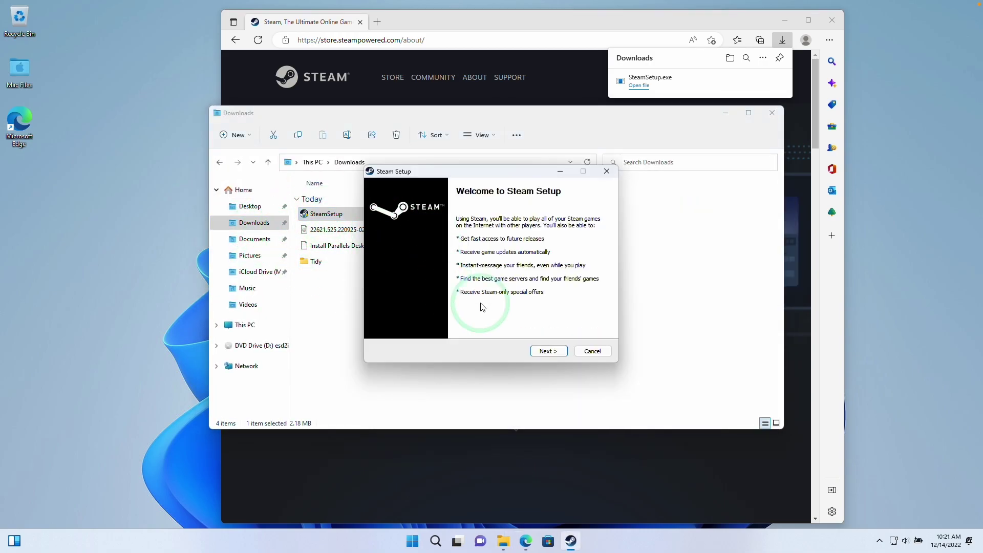
left_click(549, 350)
left_click(554, 352)
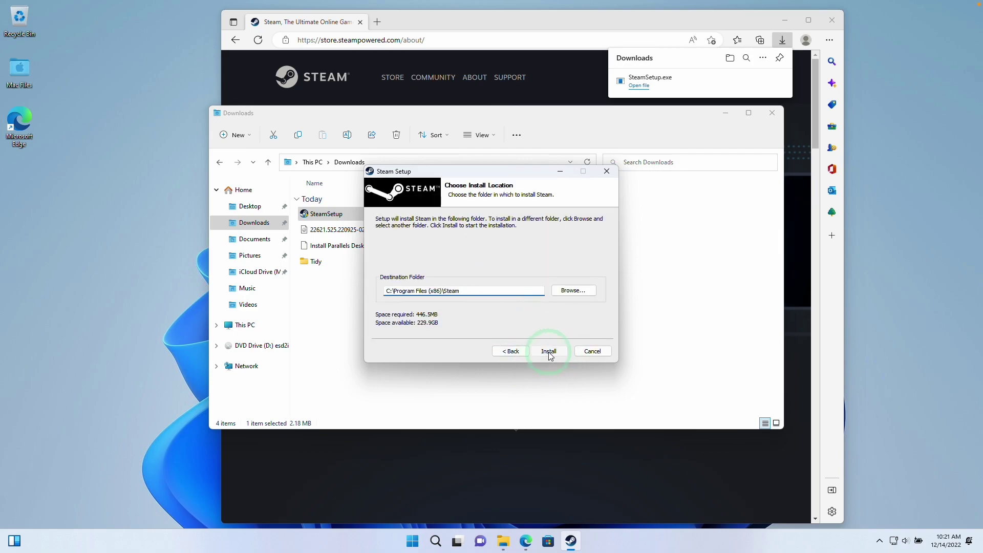
left_click(549, 351)
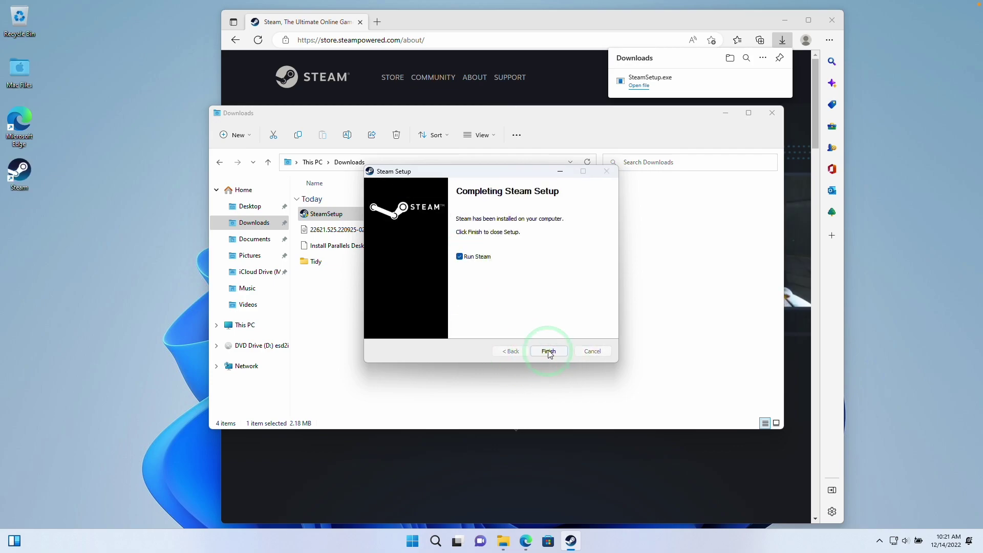
left_click(548, 351)
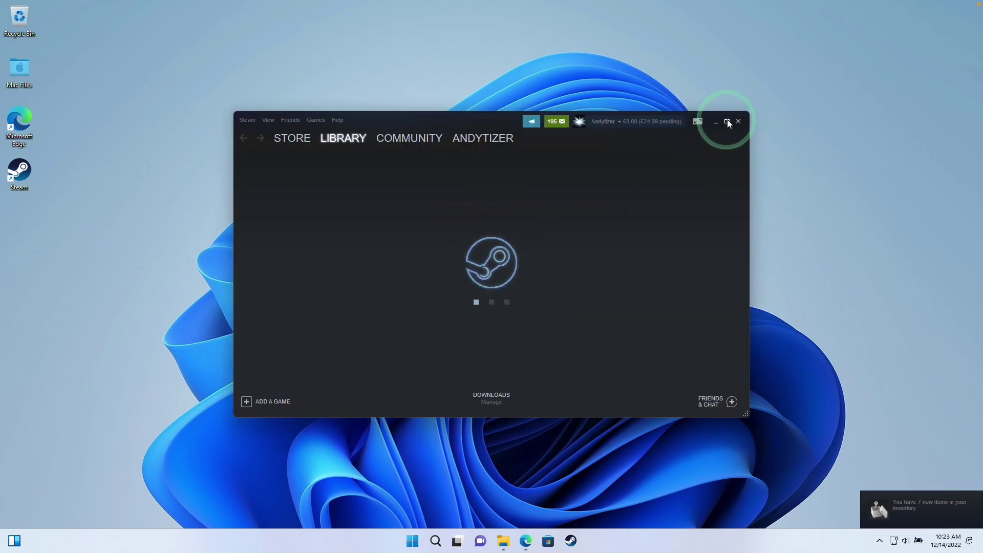
Maximise the signed-in Steam window and scroll through the Library's game list
left_click(728, 122)
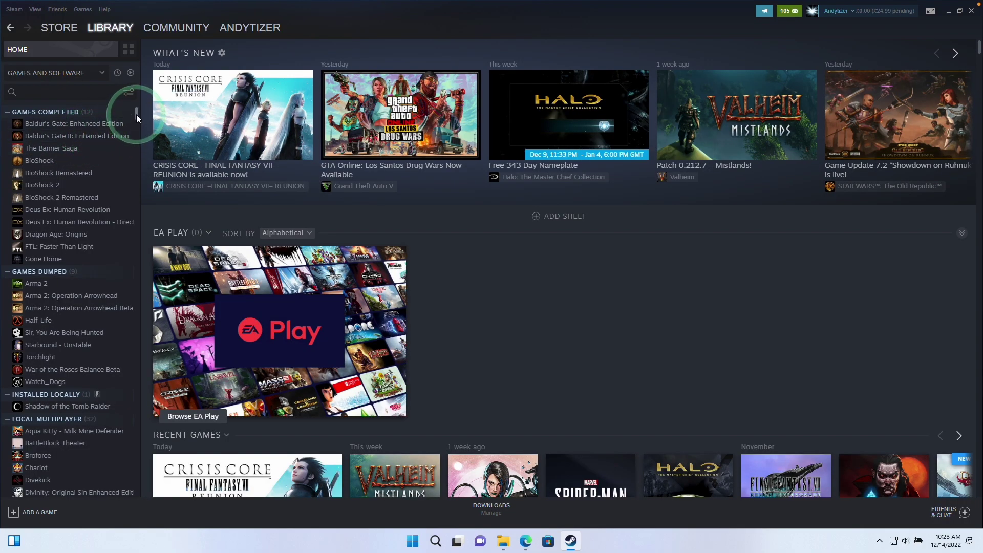
left_click_drag(137, 115, 139, 122)
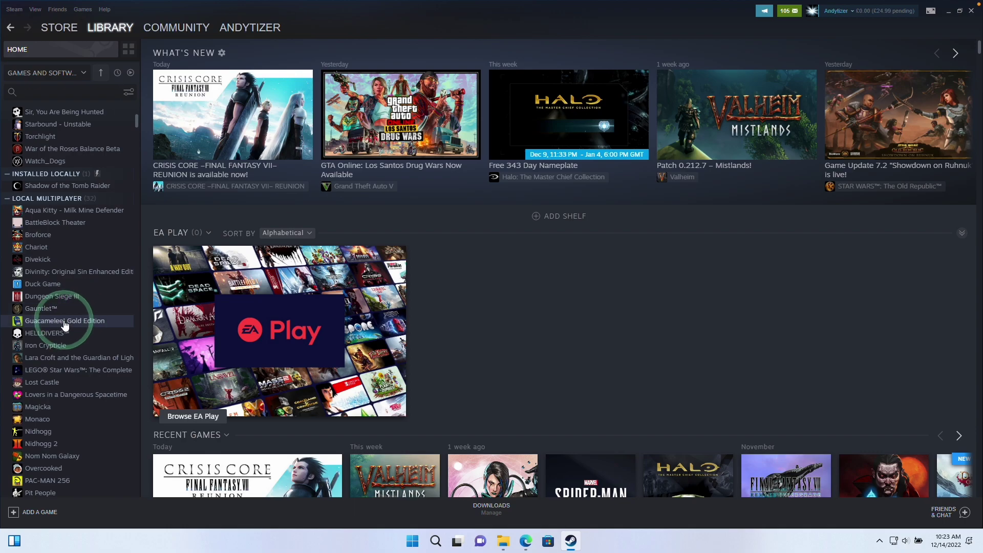
scroll(65, 320, "down", 3)
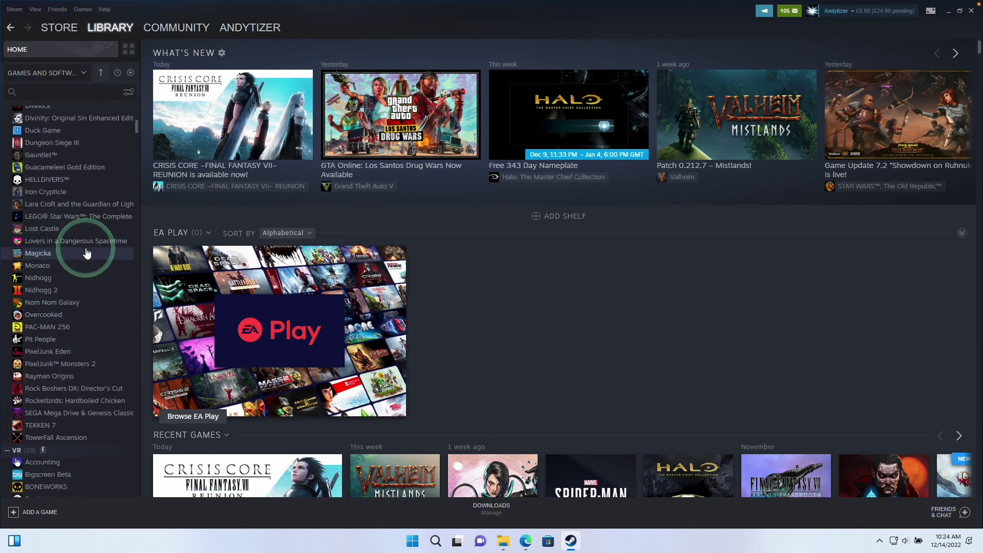
scroll(76, 279, "down", 3)
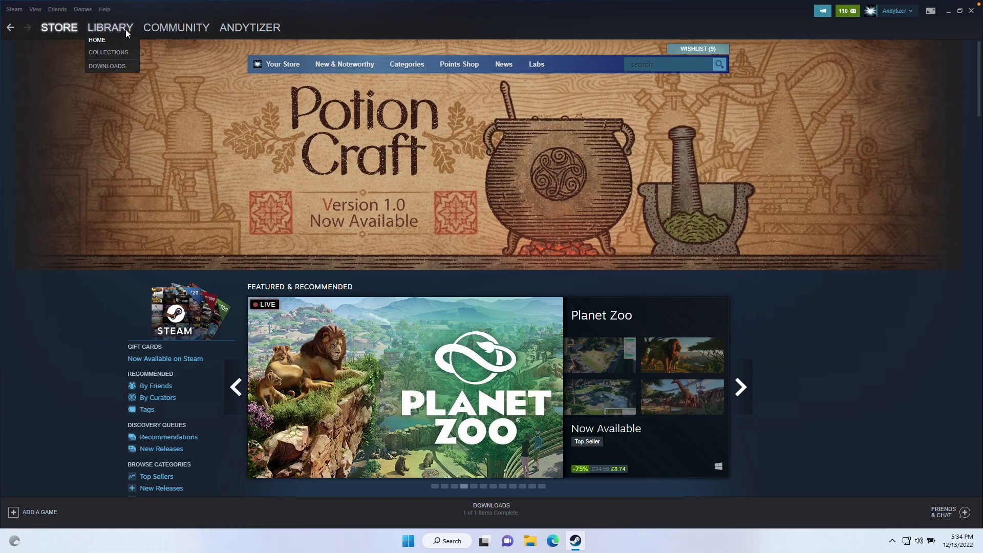
Search the Store for 'crisis' and buy Crisis Core standard edition (£39.99) for your own account
left_click(665, 63)
type("crisis")
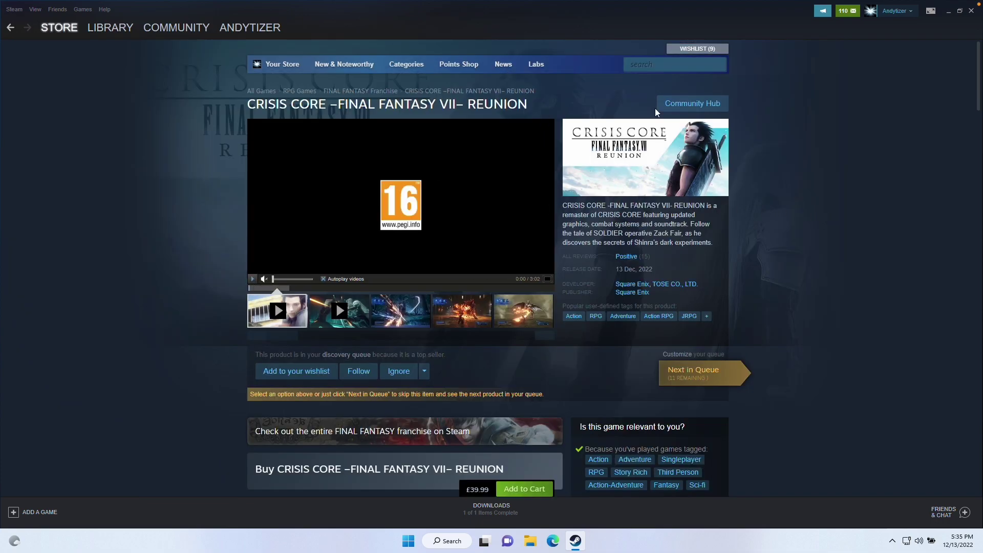
left_click_drag(978, 99, 974, 135)
left_click_drag(327, 238, 529, 237)
left_click(489, 256)
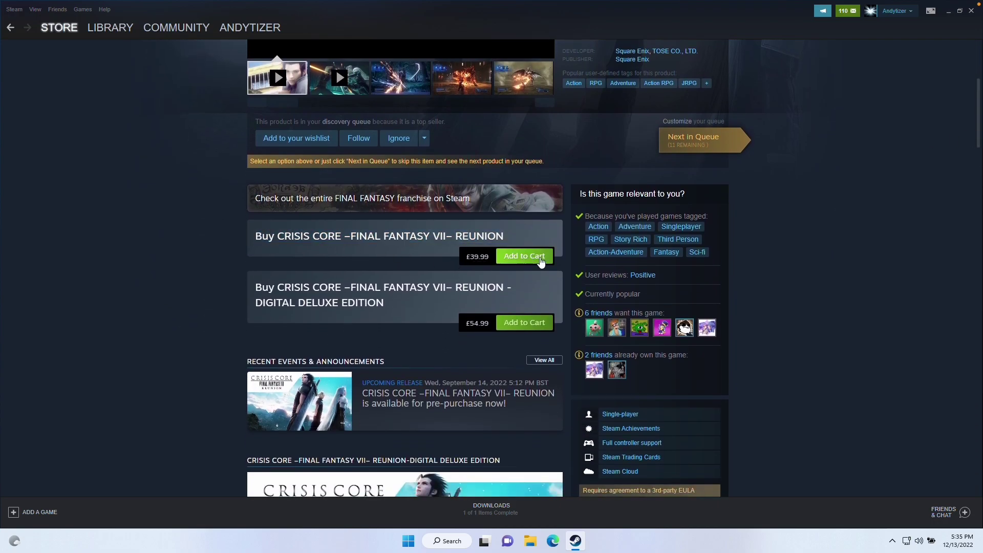
left_click(549, 262)
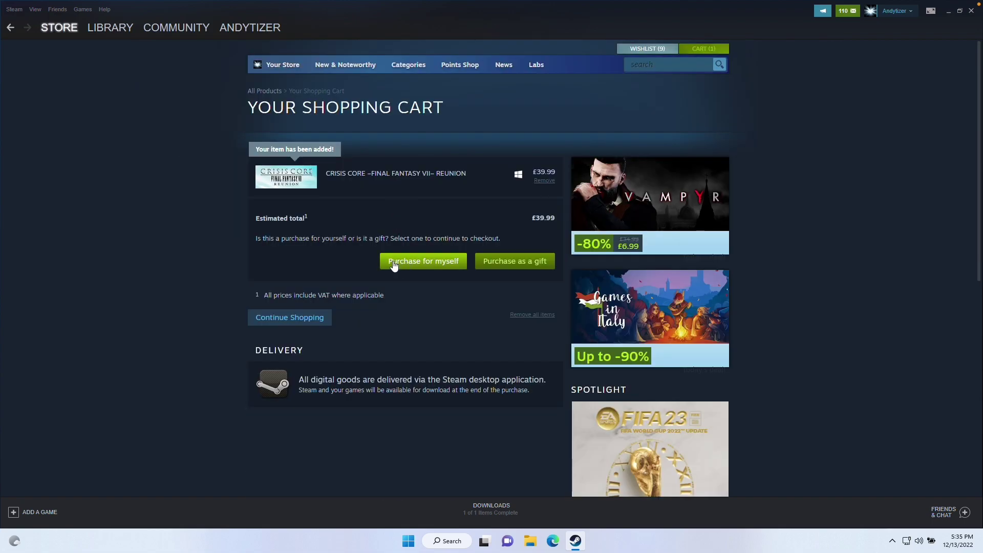
left_click(418, 262)
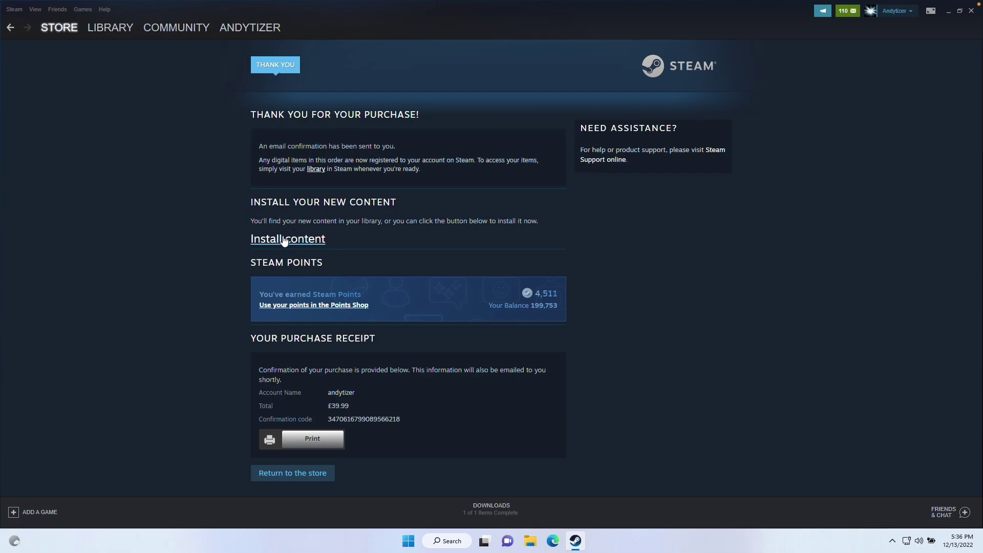
Find Crisis Core in the Steam library by searching 'crisis' and install it to the default folder, accepting the licence
left_click(100, 30)
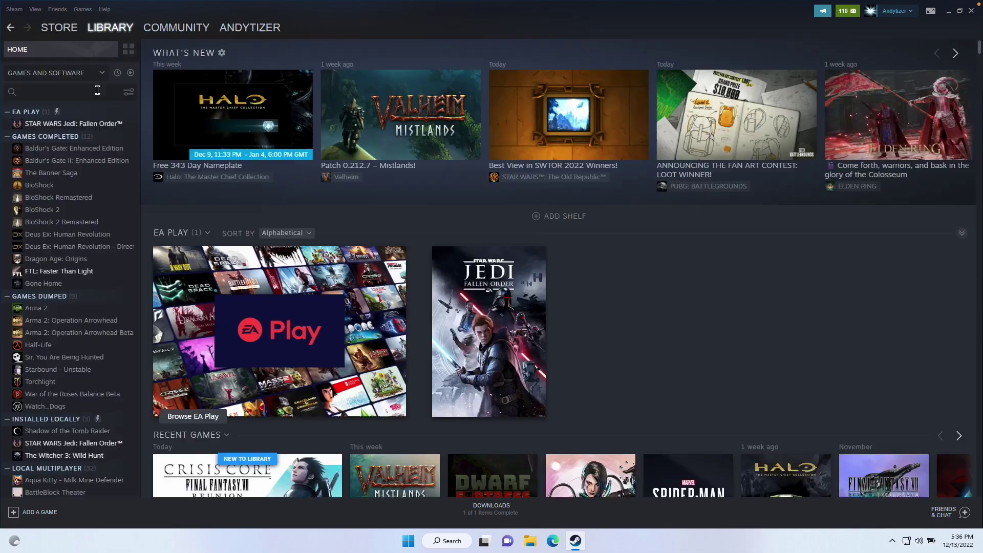
type("crisi")
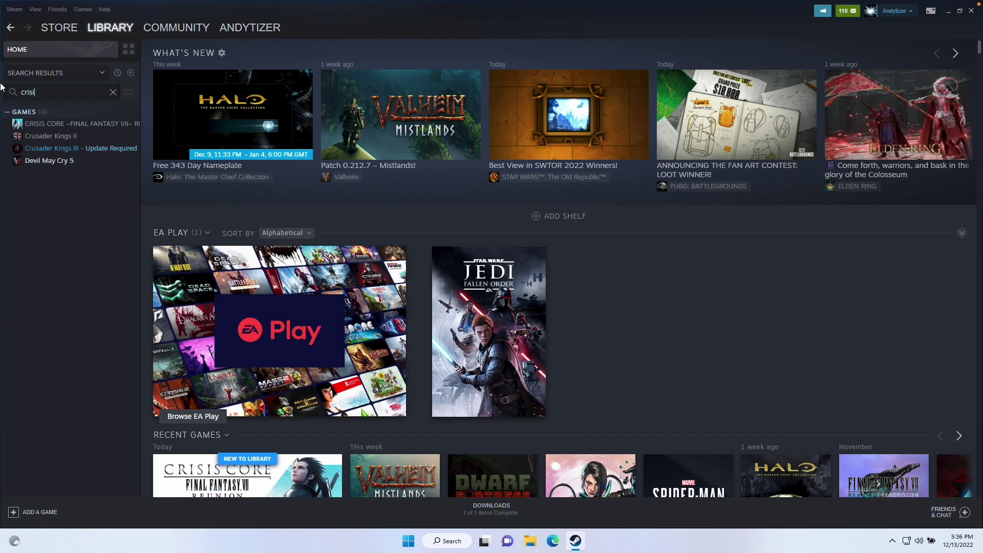
type("s")
left_click(62, 125)
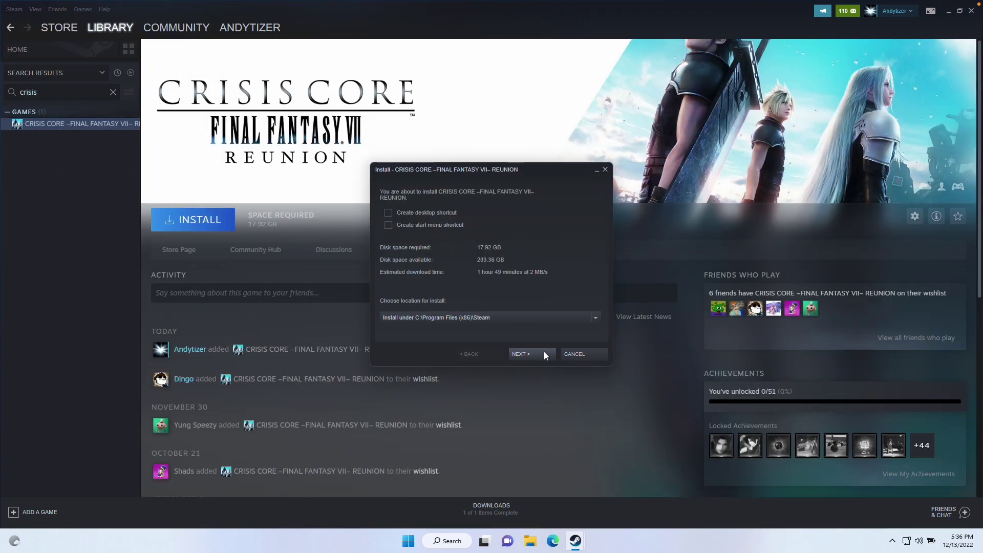
left_click(544, 351)
left_click(524, 354)
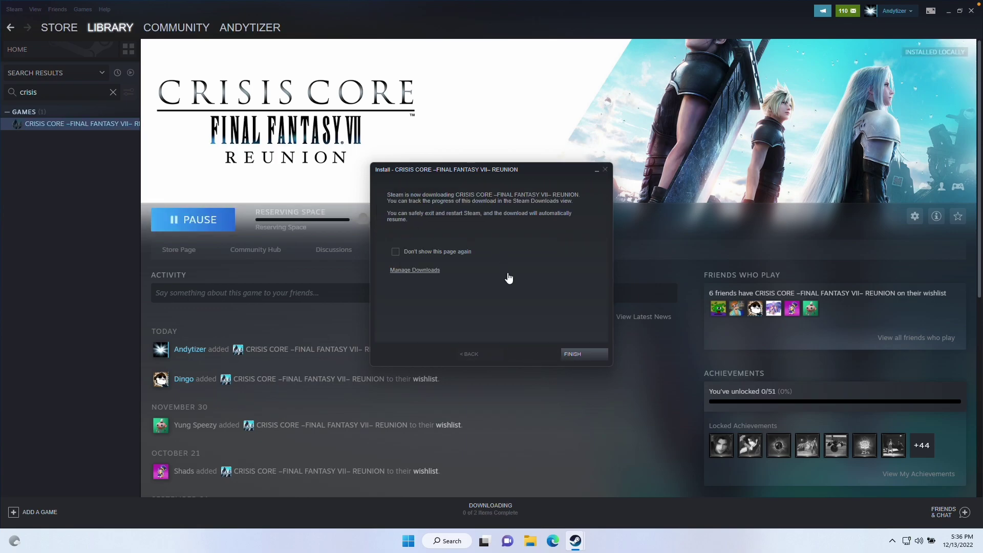
left_click(573, 354)
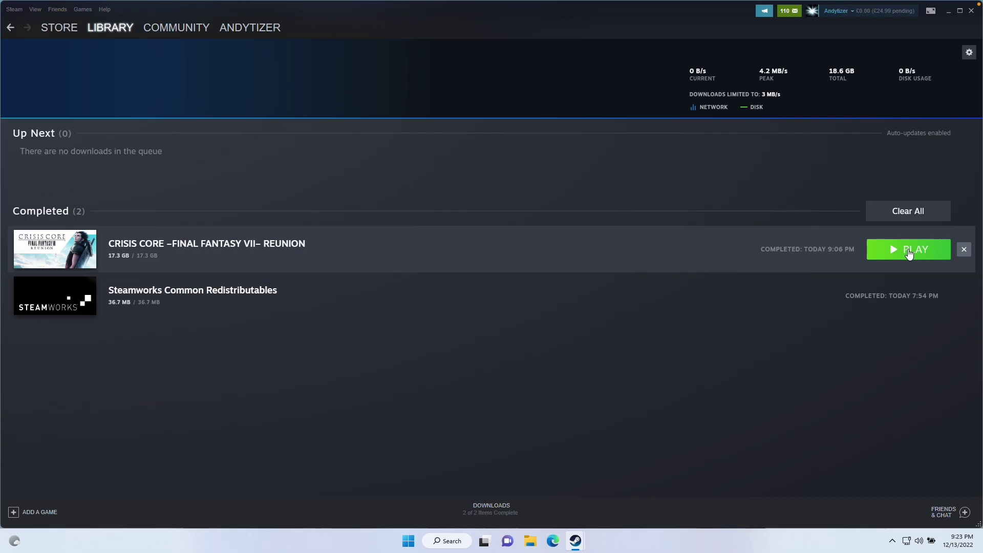
Launch Crisis Core, pass the title screen, and review Graphics Settings before returning to the main menu
left_click(909, 251)
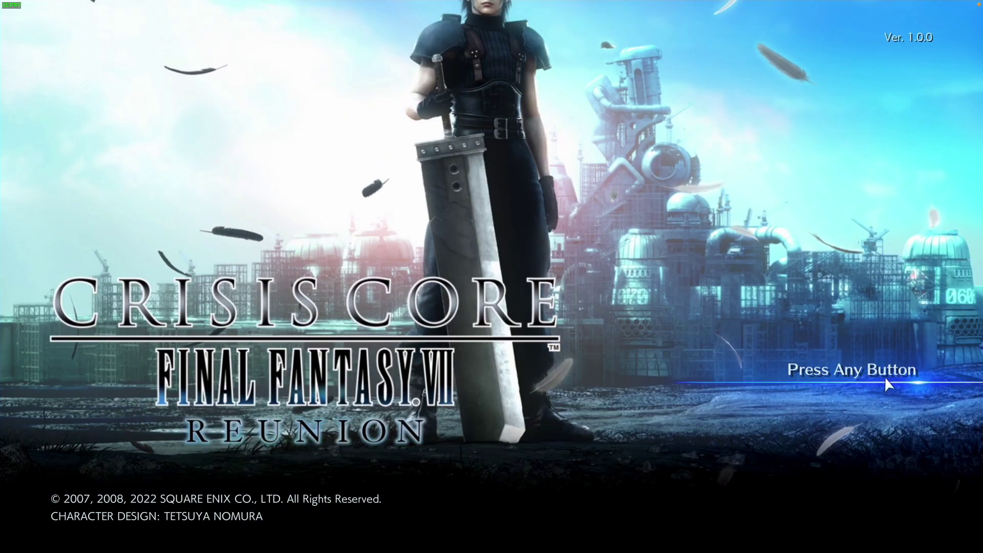
left_click(886, 380)
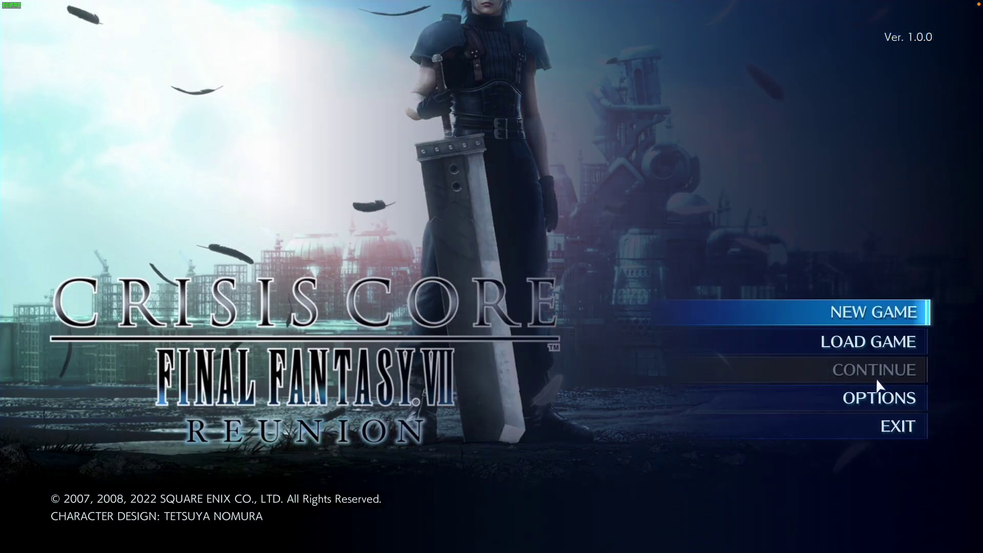
left_click(805, 405)
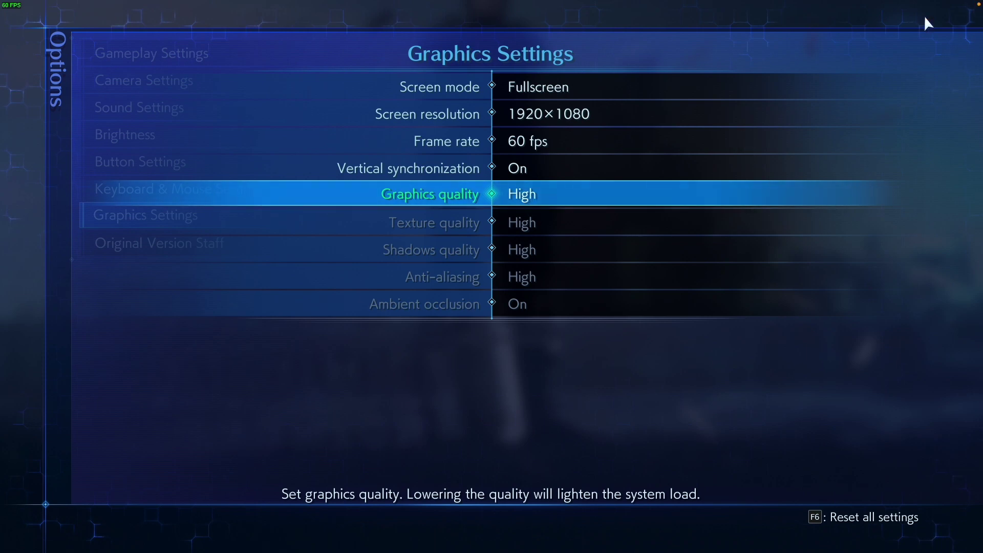
key("Escape")
key("Escape")
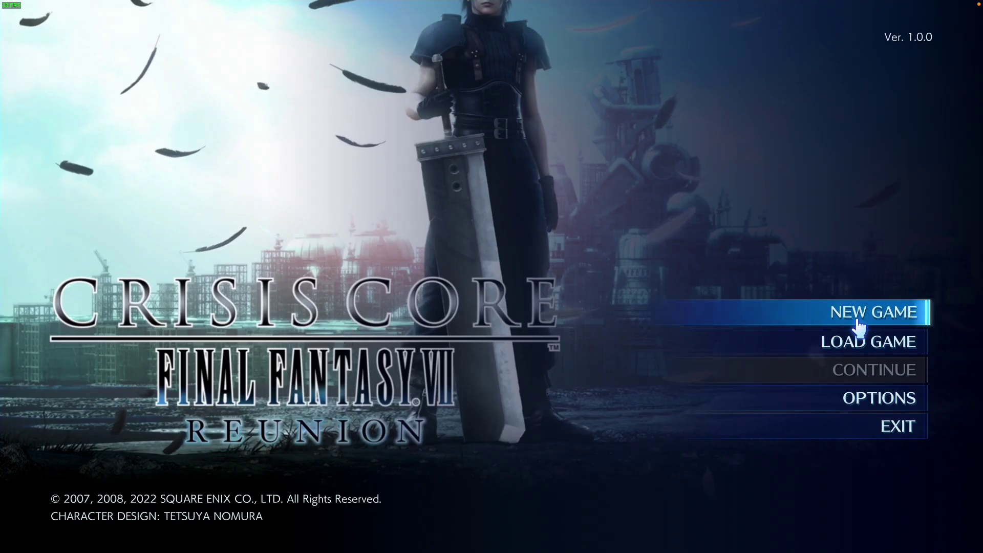
Choose NEW GAME from the Crisis Core main menu
left_click(857, 322)
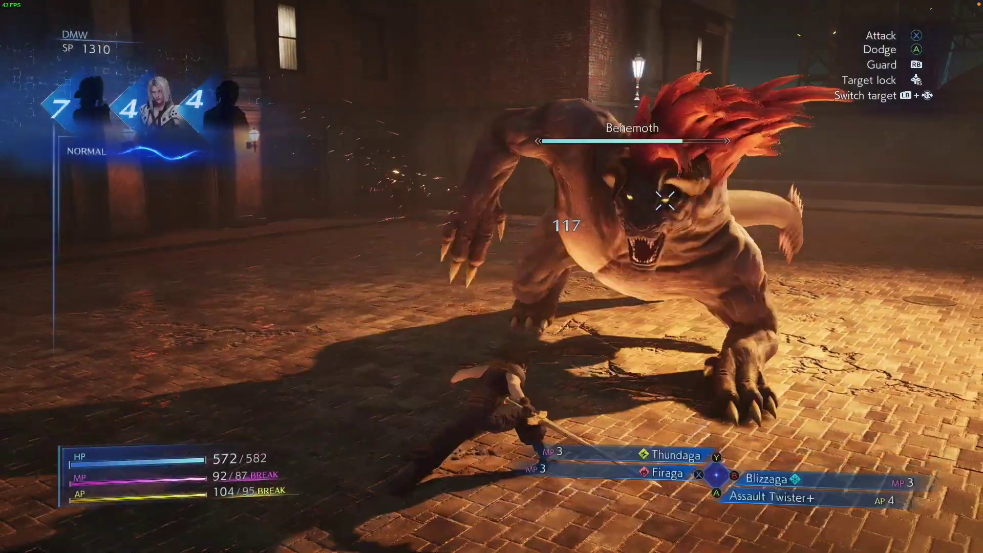